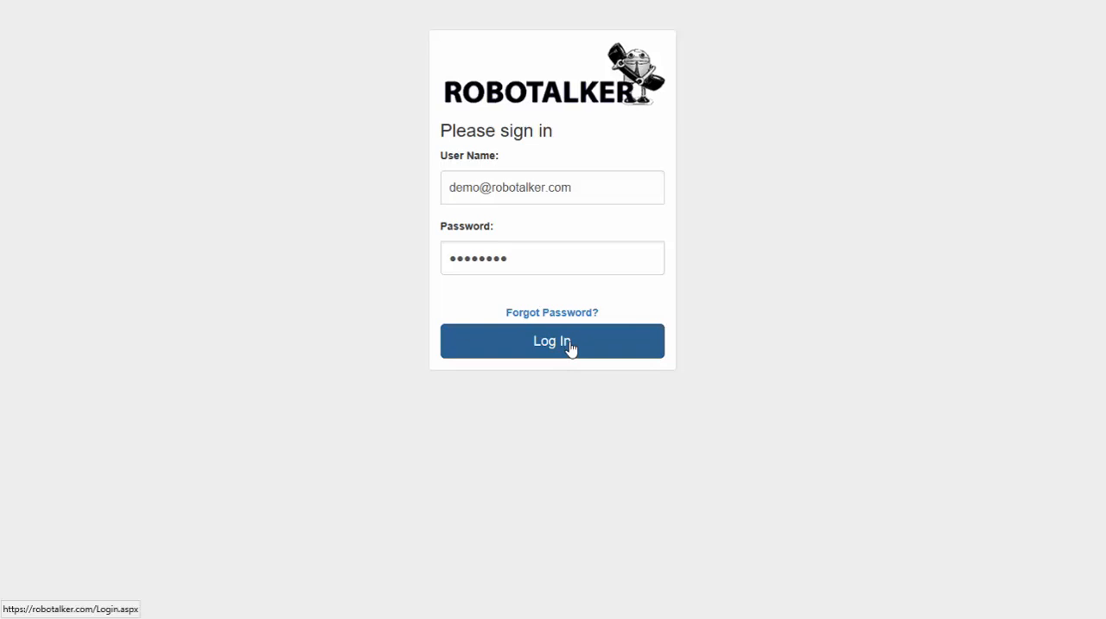
# Sign in to the account with the already filled-in credentials
pyautogui.click(570, 348)
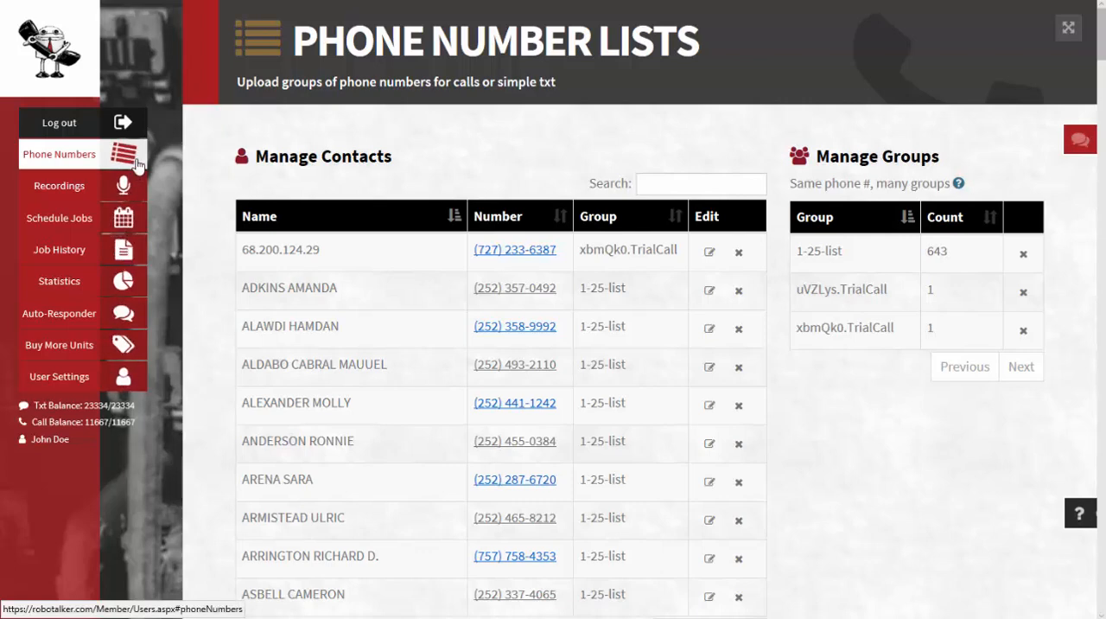
# Delete the uVZLys.TrialCall and 1-25-list groups from the group list
pyautogui.click(1025, 295)
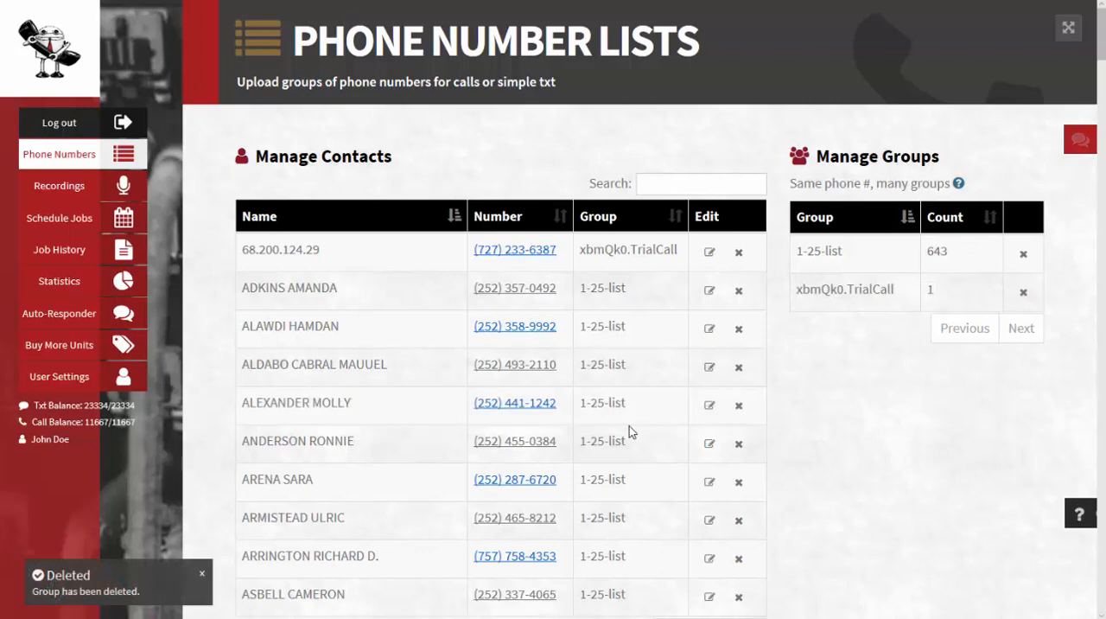
pyautogui.click(1024, 253)
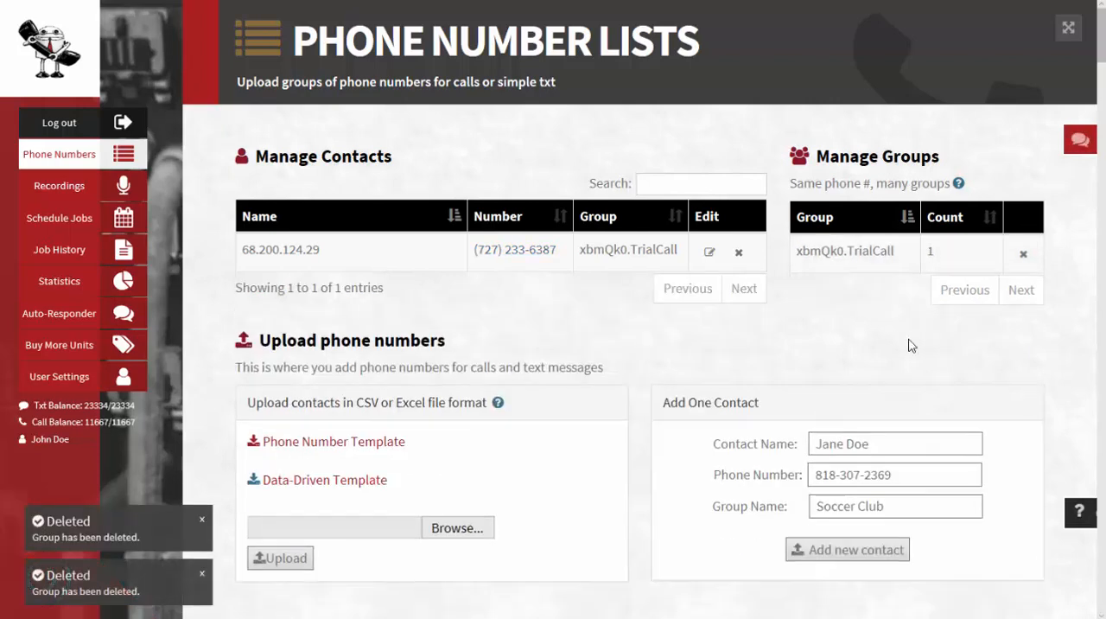
# Upload the contacts file Demo2.csv through the phone number upload section
pyautogui.scroll(-1, 786, 320)
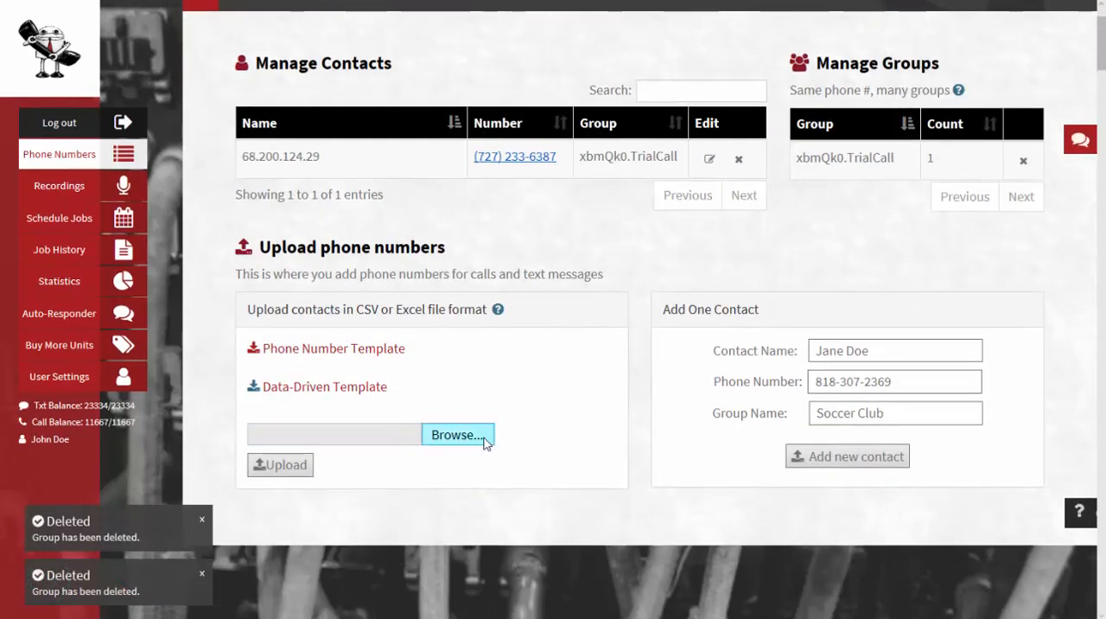
pyautogui.click(480, 438)
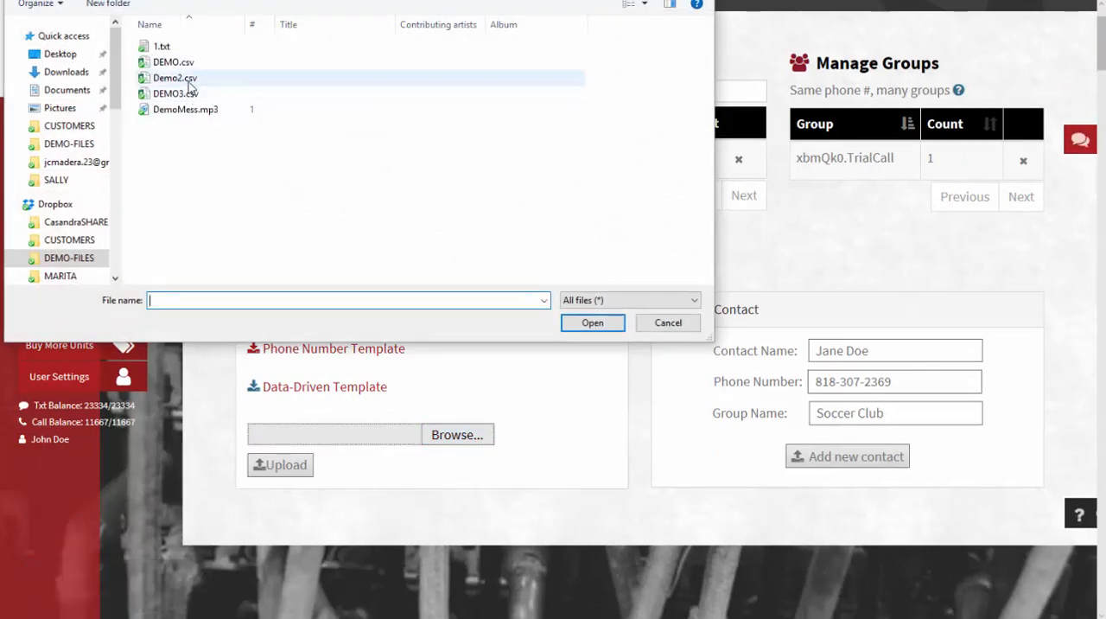
pyautogui.doubleClick(186, 79)
pyautogui.click(282, 465)
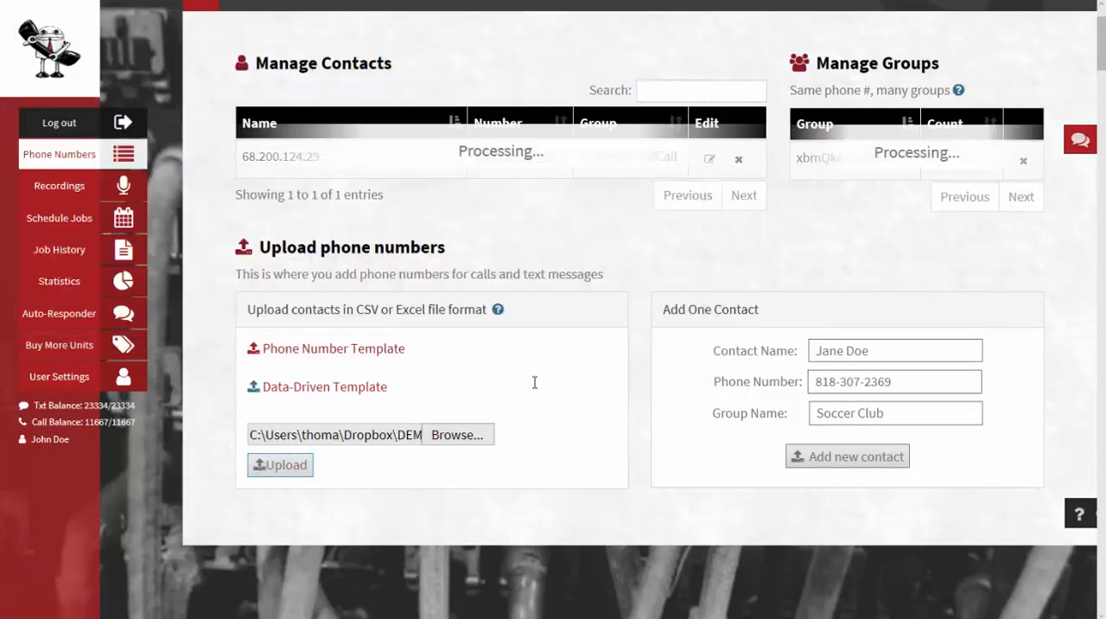
# Browse for another contacts CSV file and upload it
pyautogui.scroll(-4, 768, 390)
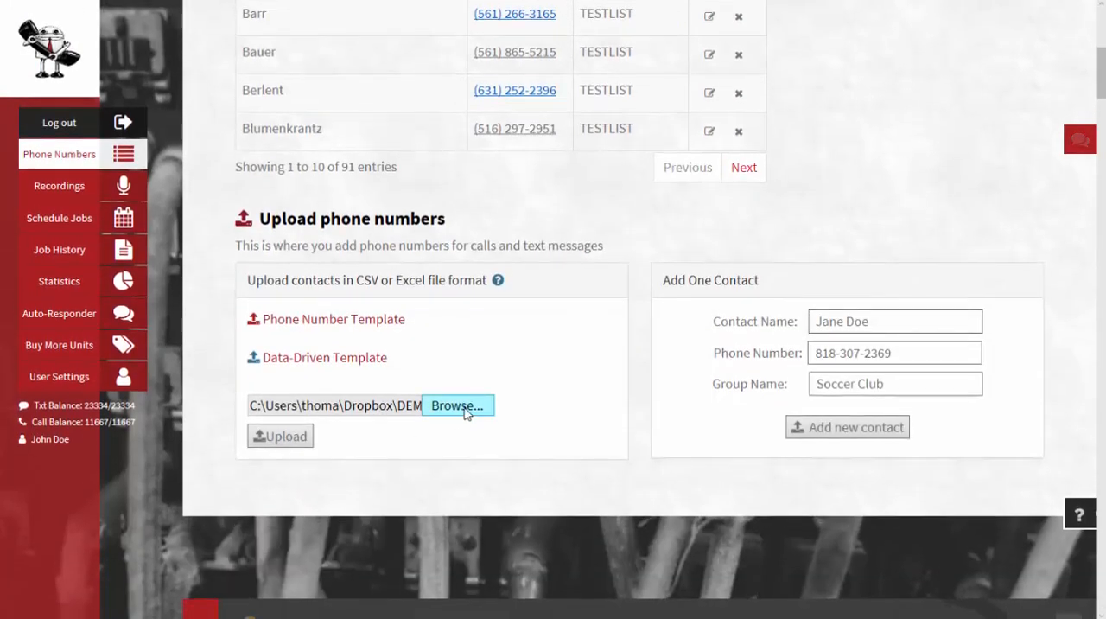
pyautogui.click(458, 405)
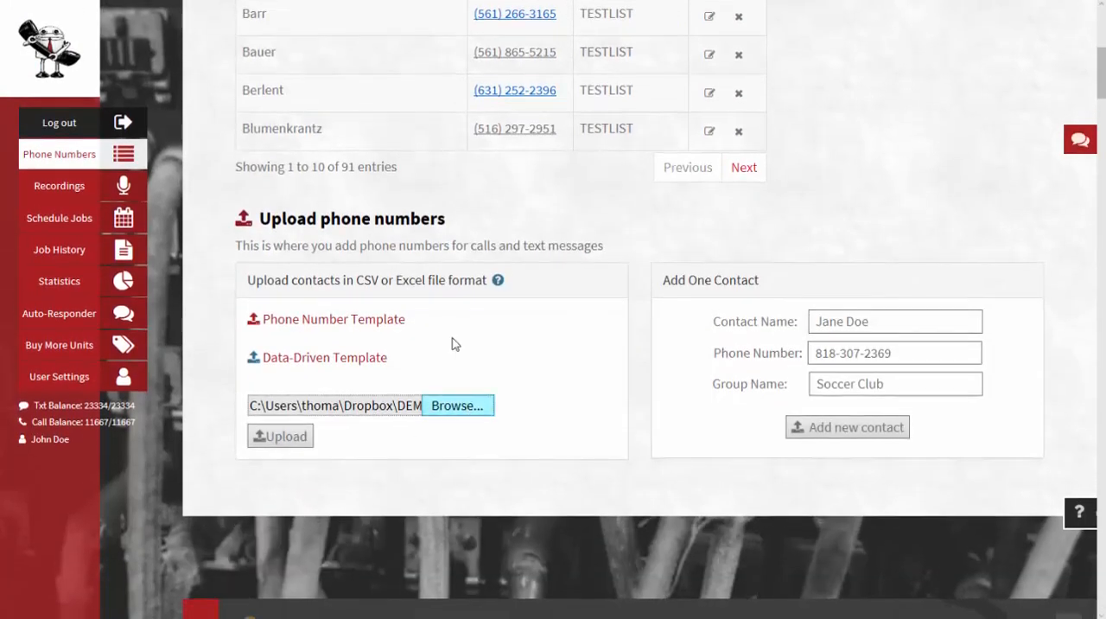
pyautogui.doubleClick(189, 96)
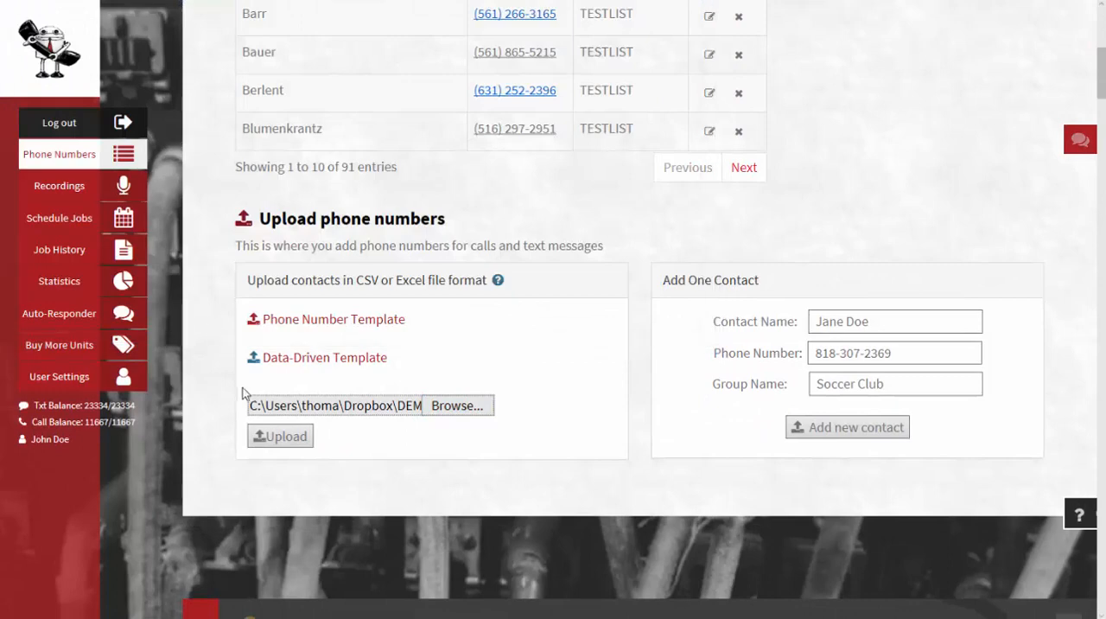
pyautogui.click(259, 435)
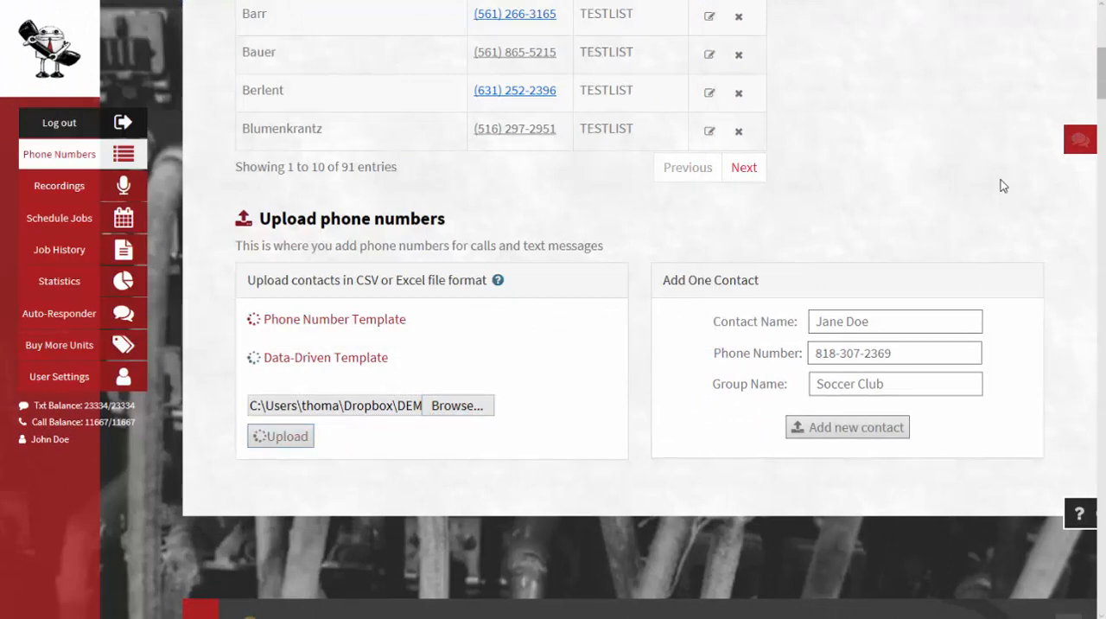
# Delete the duplicated contact entry in the contacts table
pyautogui.scroll(4, 981, 199)
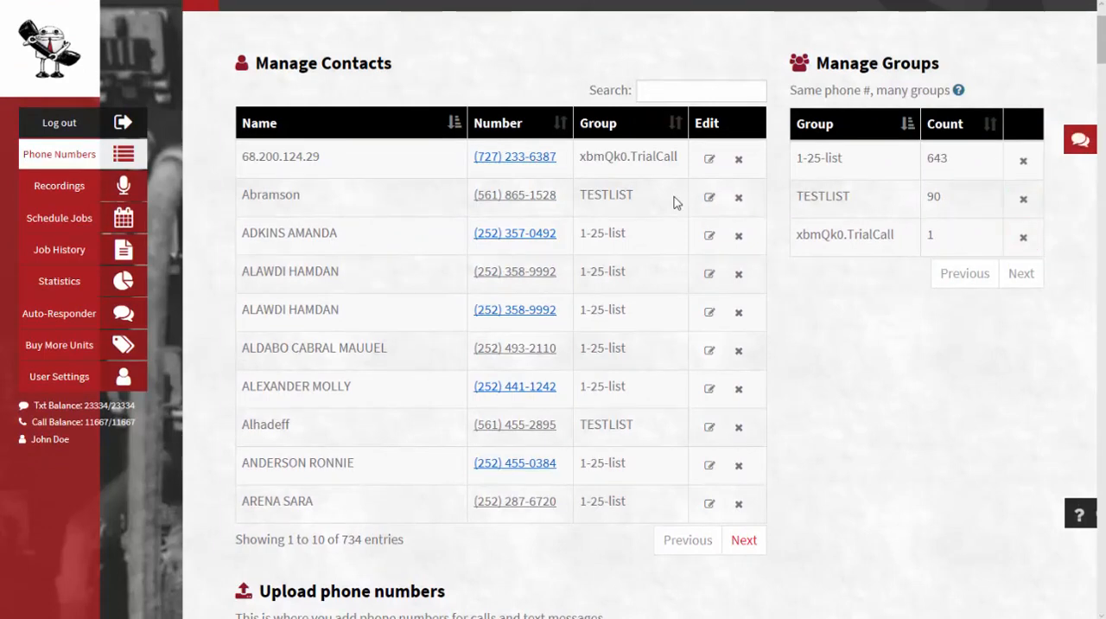
pyautogui.click(737, 276)
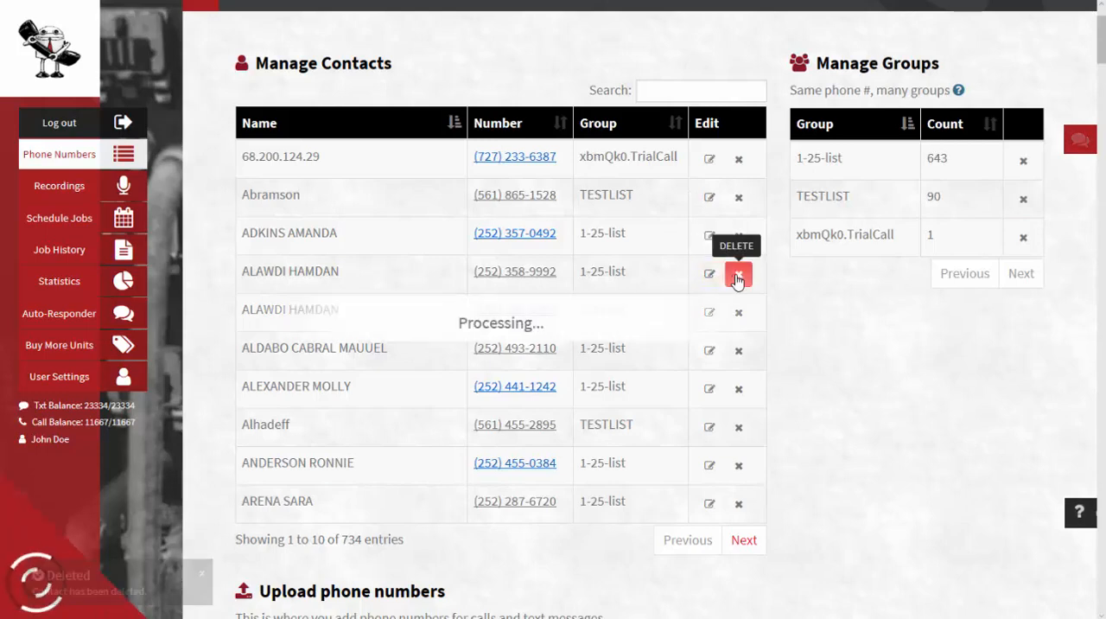
# Edit the remaining copy of that contact, replacing its first name with a new first name, and submit
pyautogui.click(720, 274)
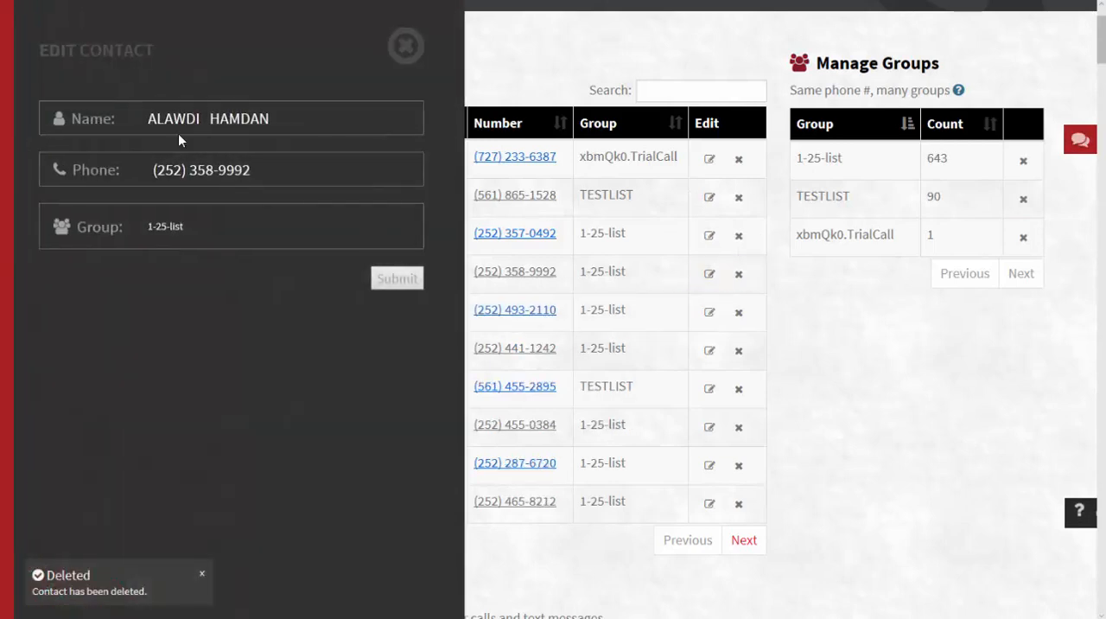
pyautogui.doubleClick(192, 118)
pyautogui.write('Bob')
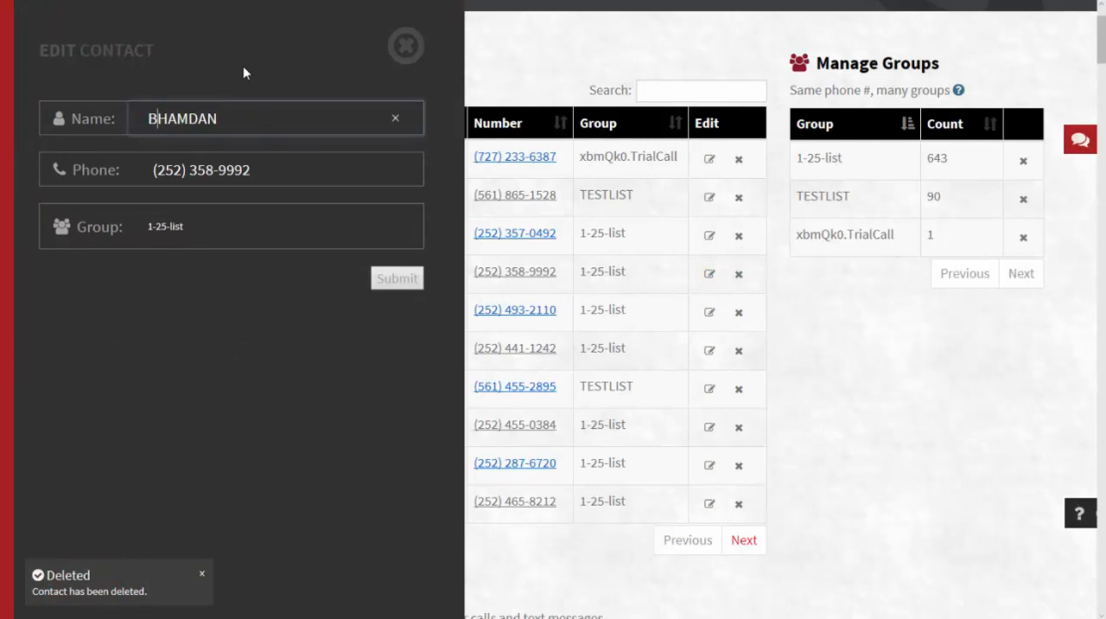
pyautogui.click(396, 279)
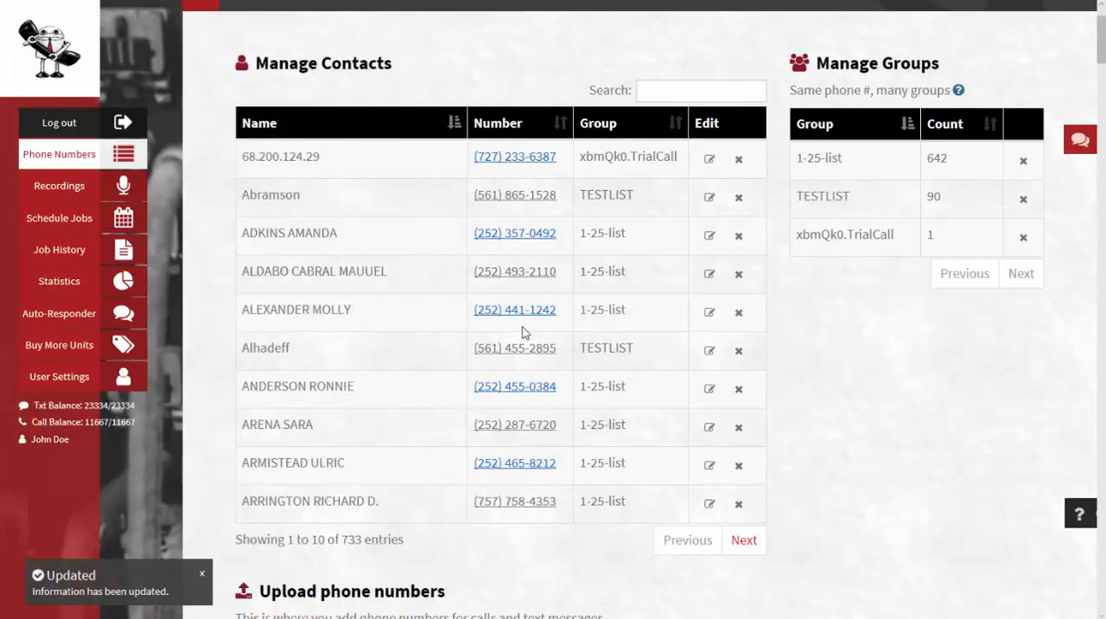
# Edit the fifth contact in the table, change its group to TESTLIST, and submit
pyautogui.click(709, 311)
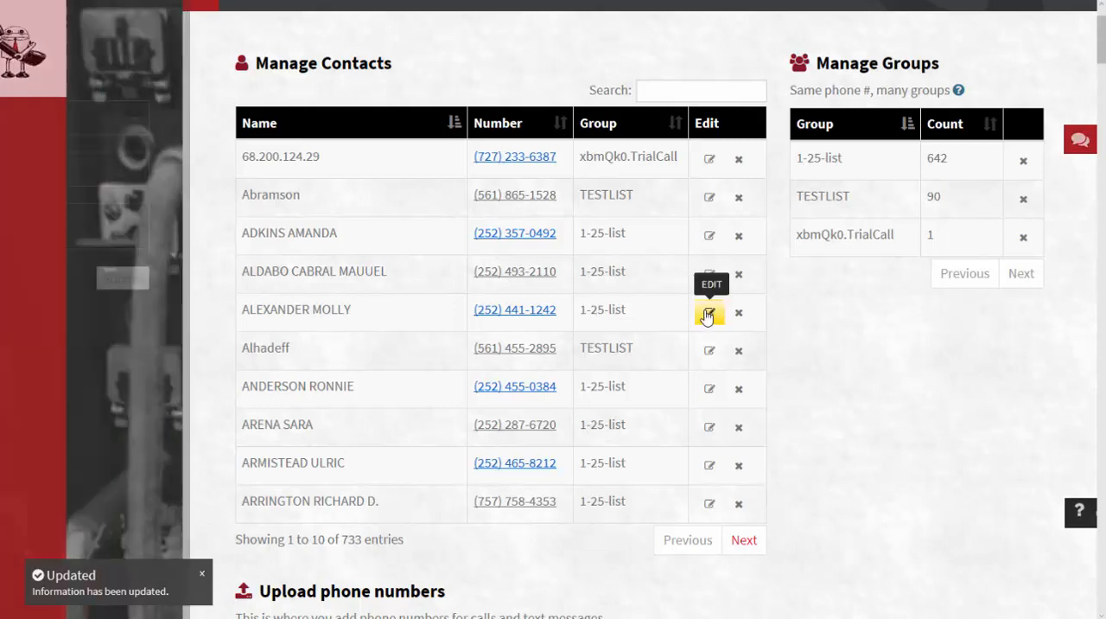
pyautogui.click(409, 225)
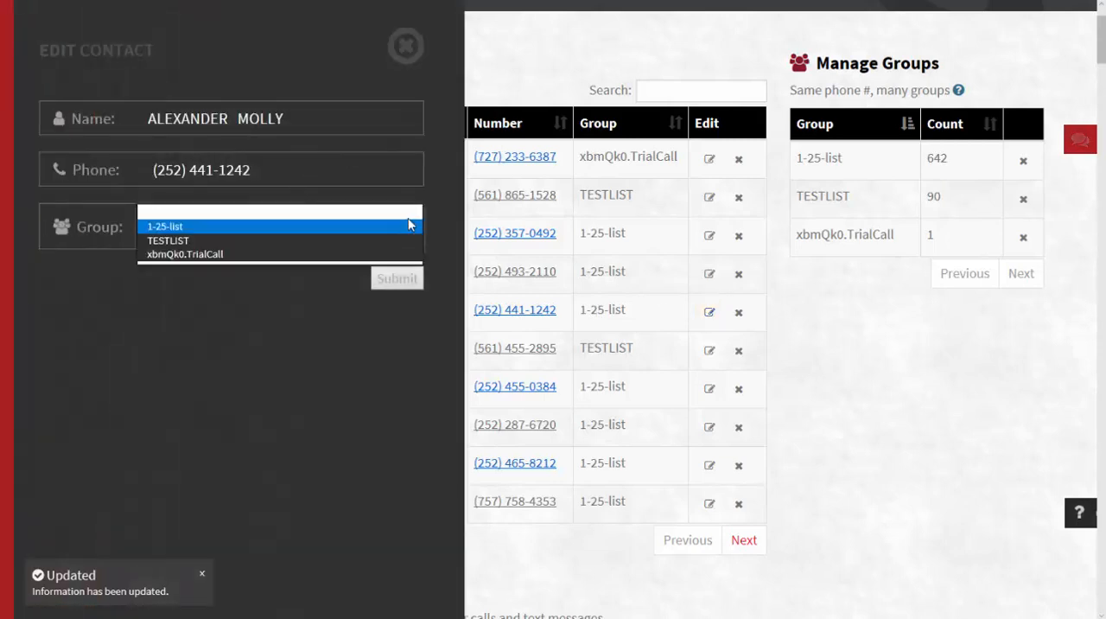
pyautogui.click(188, 242)
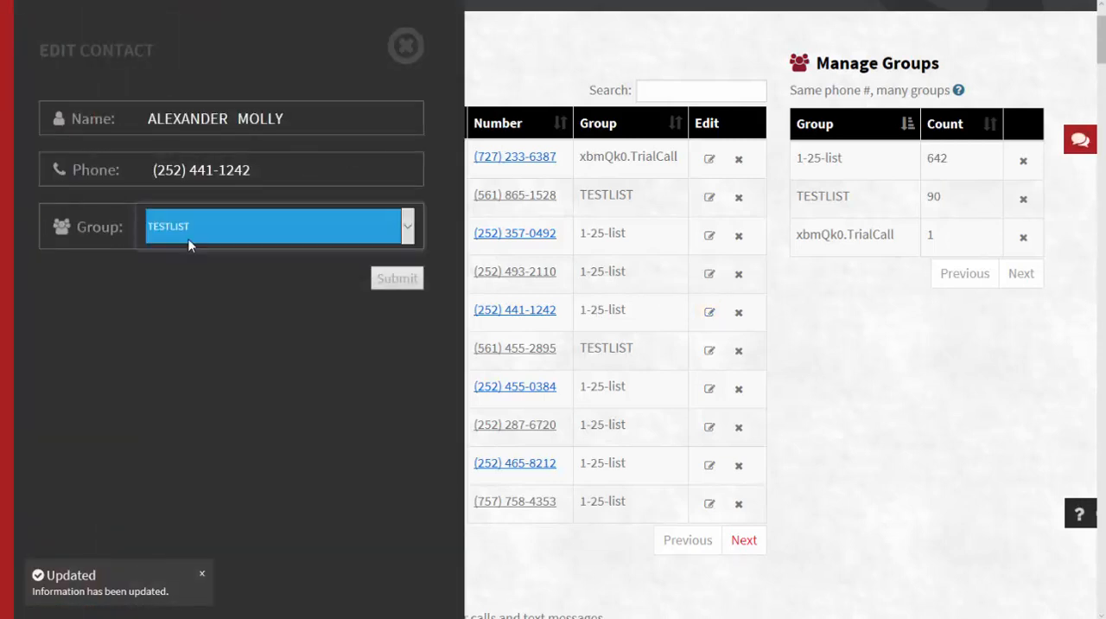
pyautogui.click(389, 279)
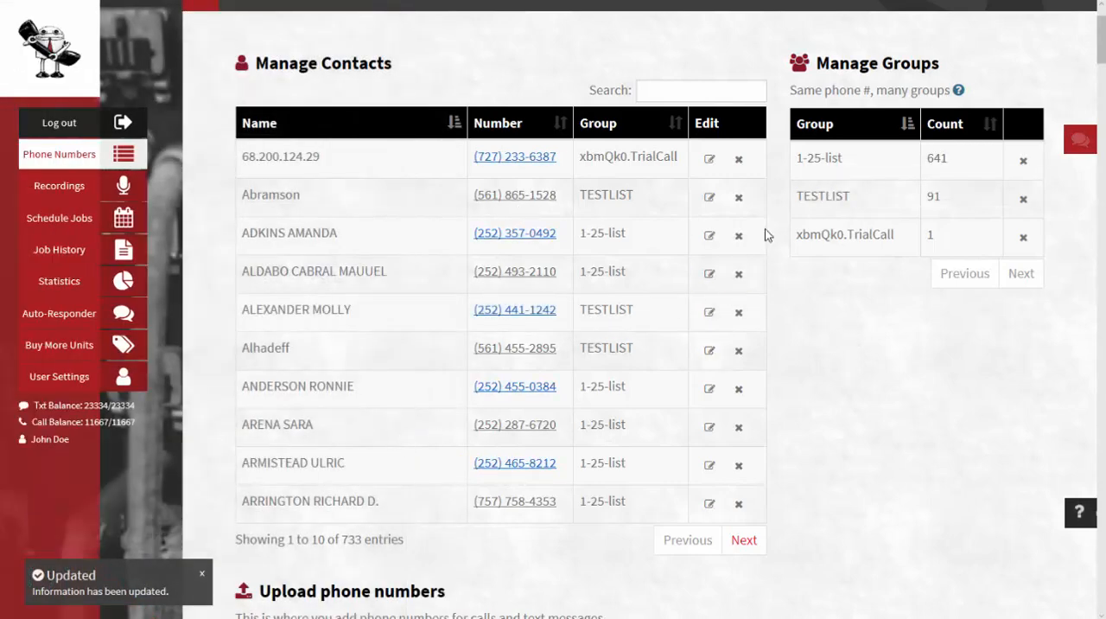
# Search the contacts for 3 and then for 1, clearing the search box after each
pyautogui.click(653, 93)
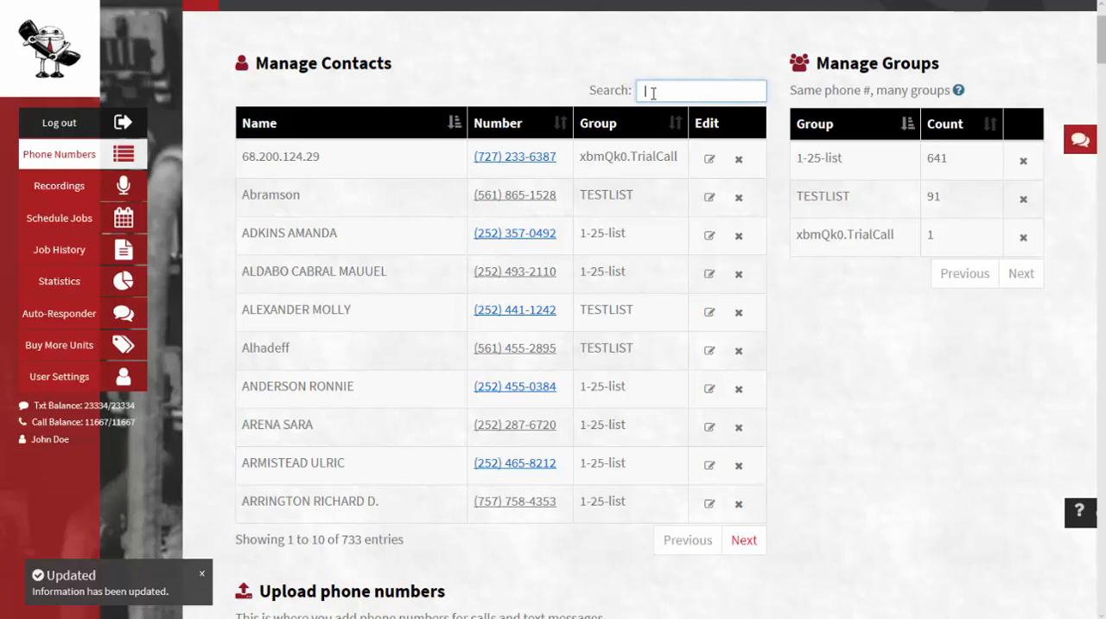
pyautogui.write('3')
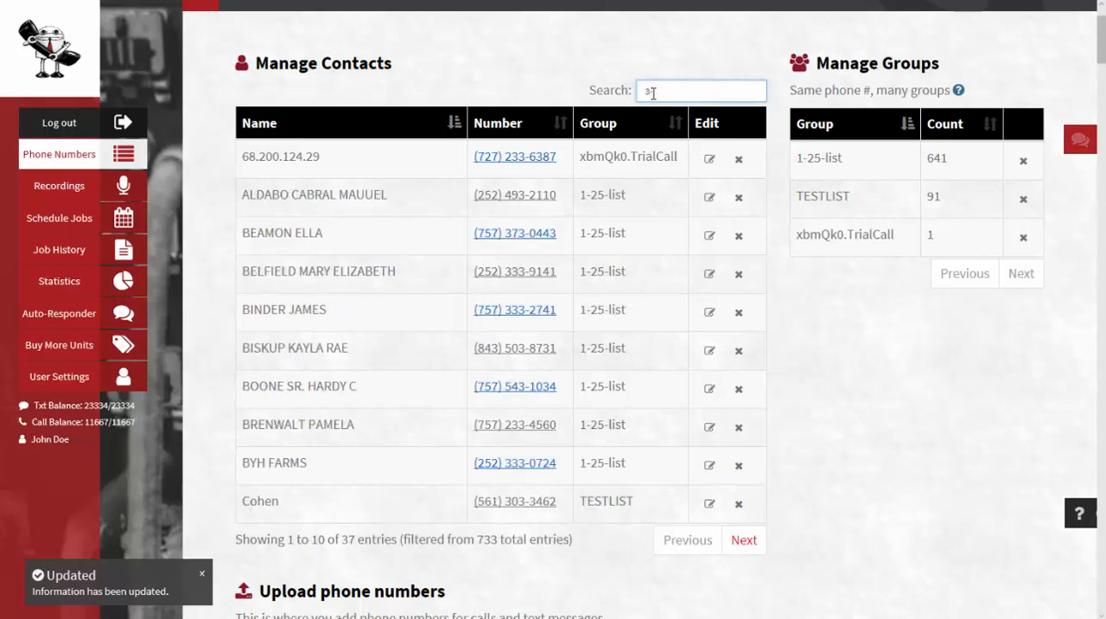
pyautogui.press('BackSpace')
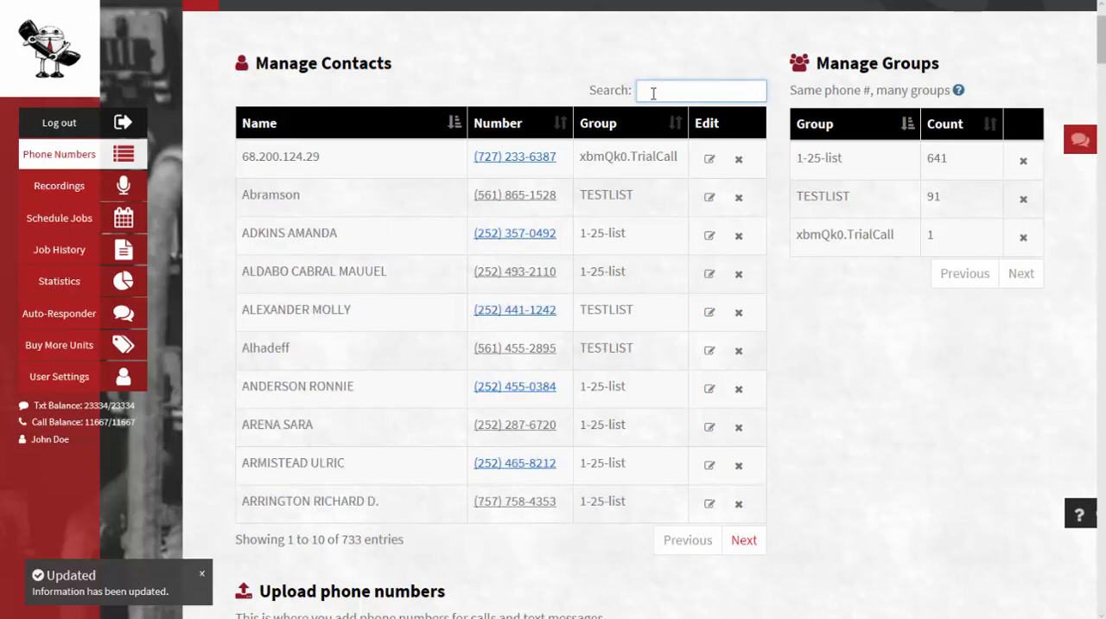
pyautogui.write('1')
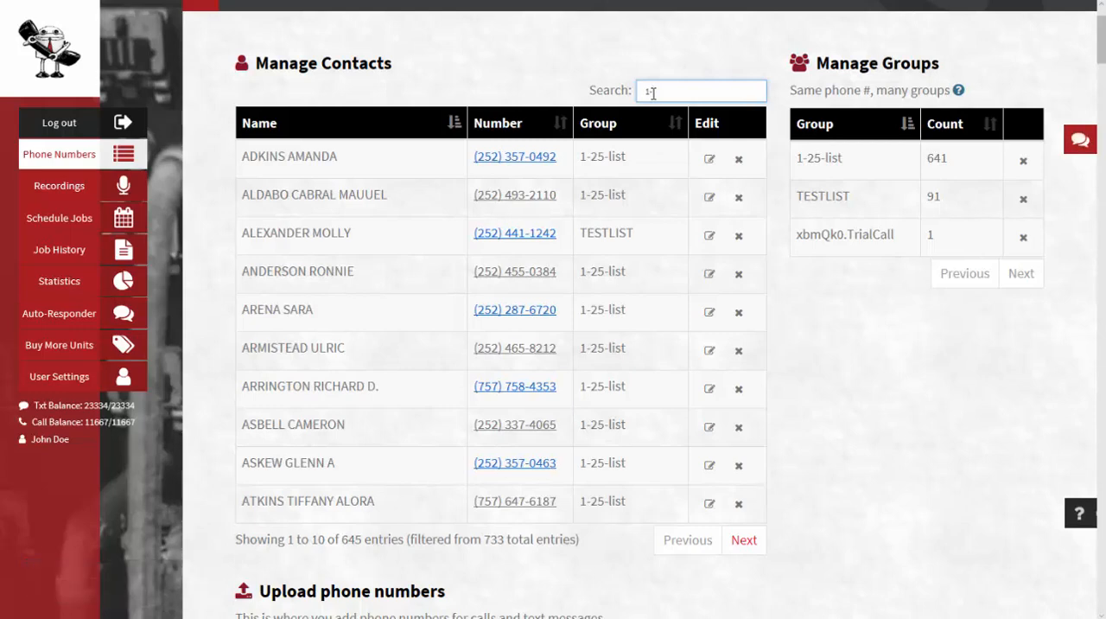
pyautogui.press('BackSpace')
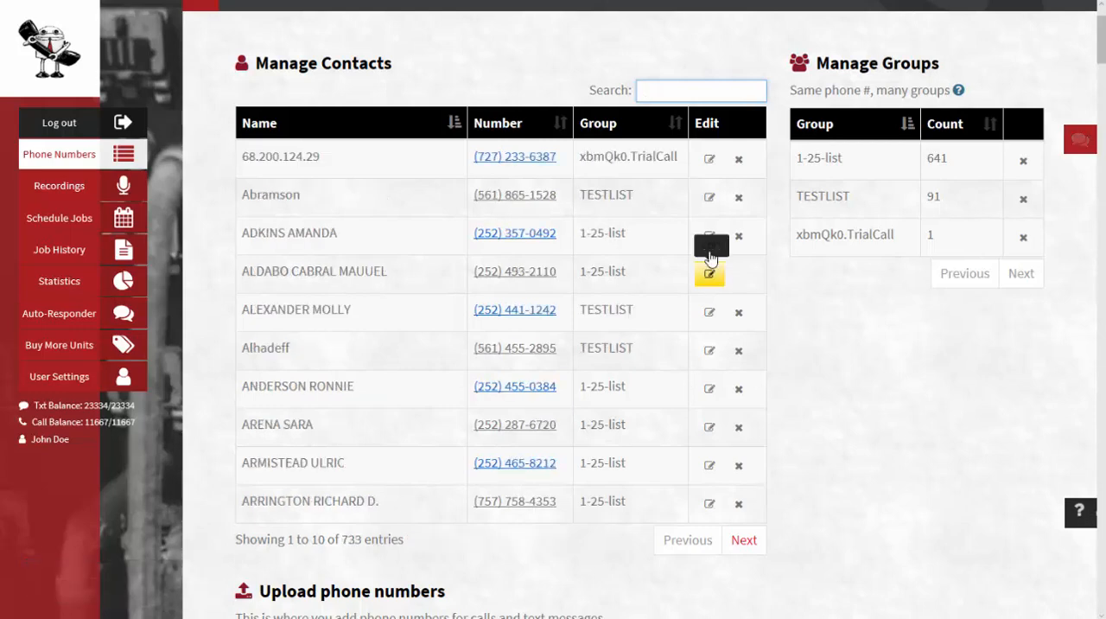
# Sort the contacts table by Name, Number and Group in both directions
pyautogui.click(455, 124)
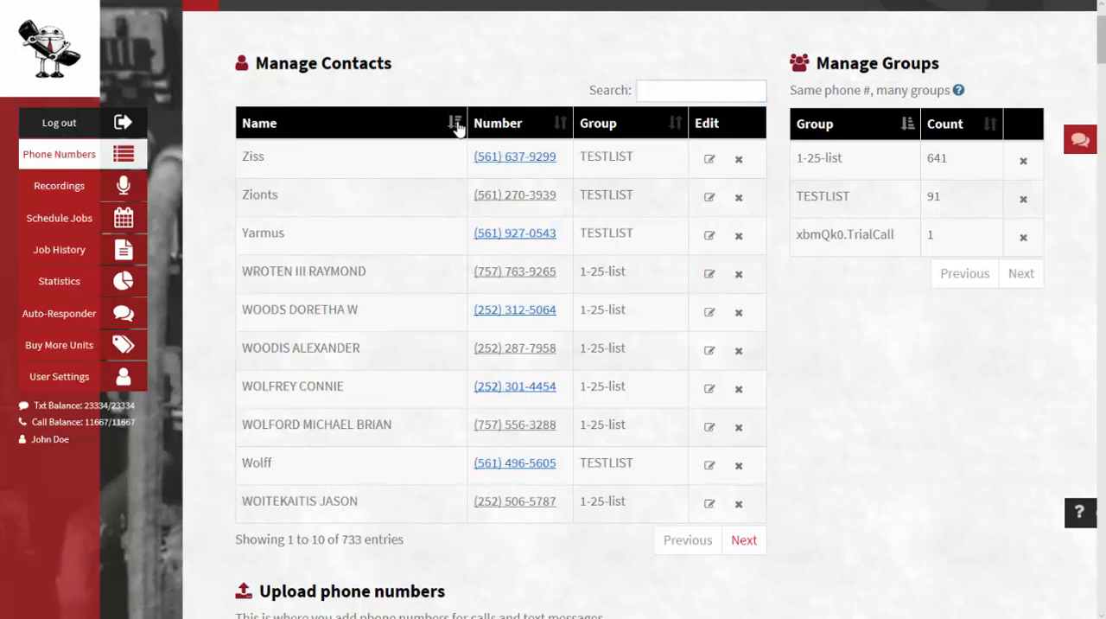
pyautogui.click(455, 124)
pyautogui.click(563, 124)
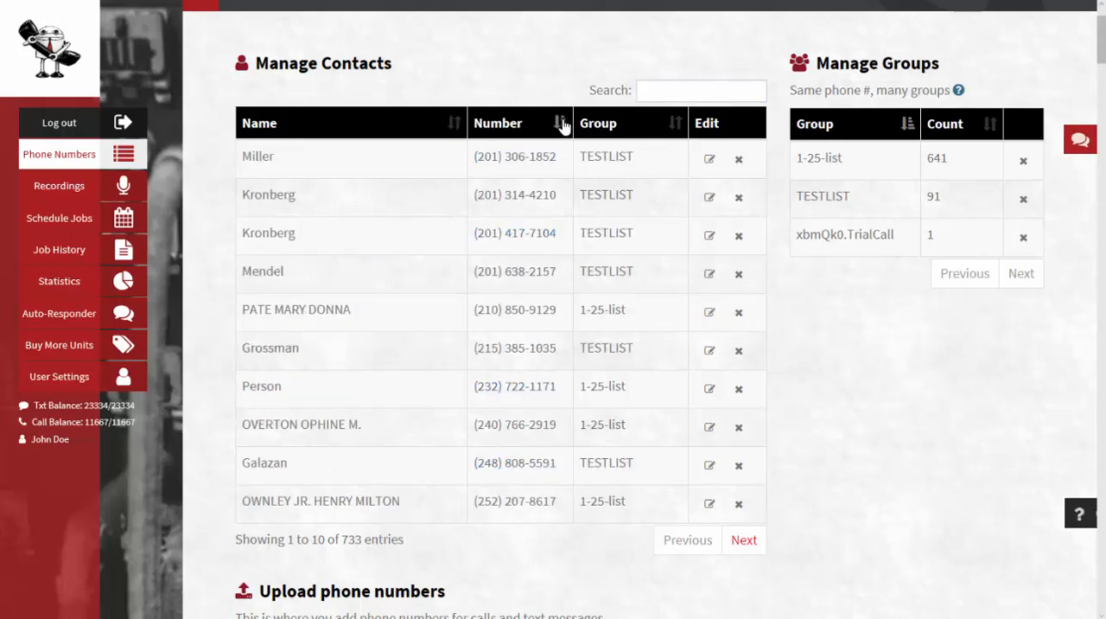
pyautogui.click(562, 124)
pyautogui.click(679, 127)
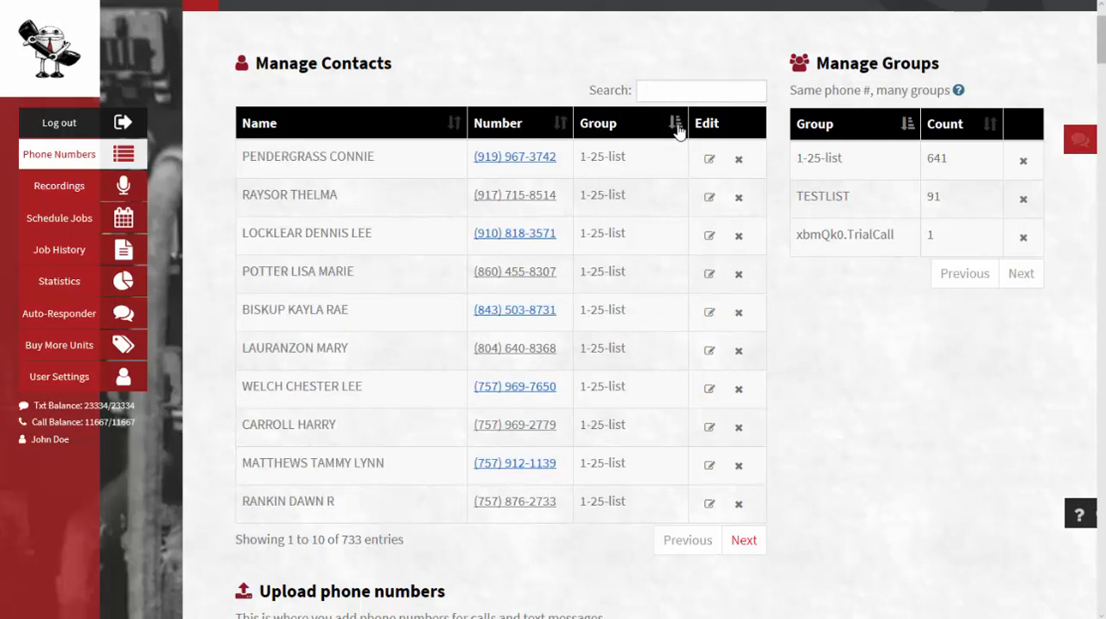
pyautogui.click(679, 127)
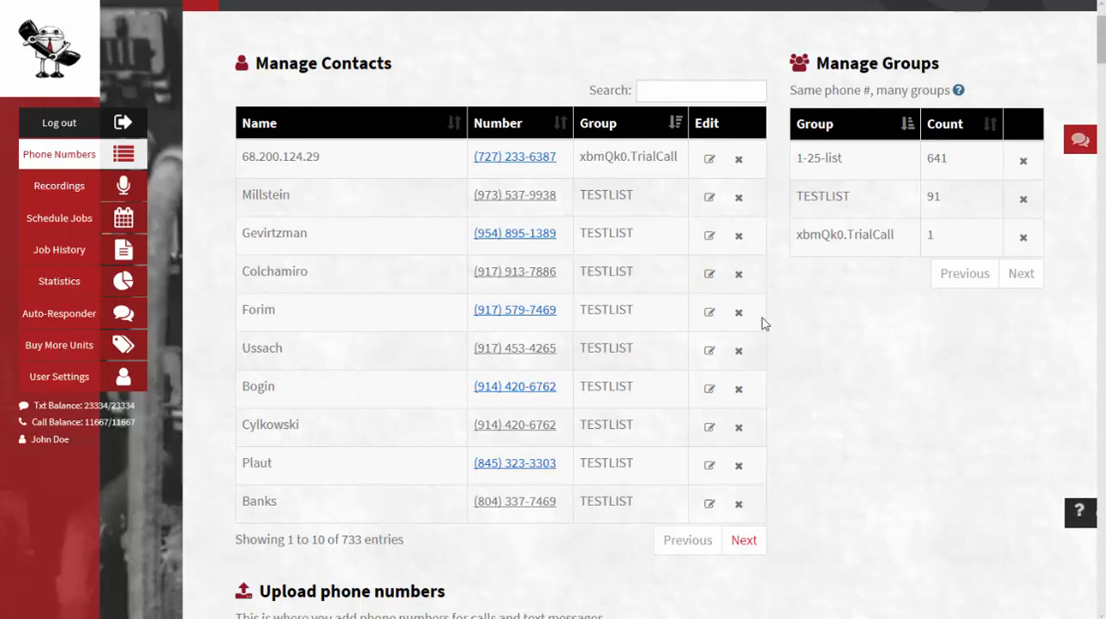
# Enter Tetst as the contact name and 2626622 as the phone number in the Add One Contact form
pyautogui.scroll(-2, 752, 316)
pyautogui.scroll(-2, 692, 320)
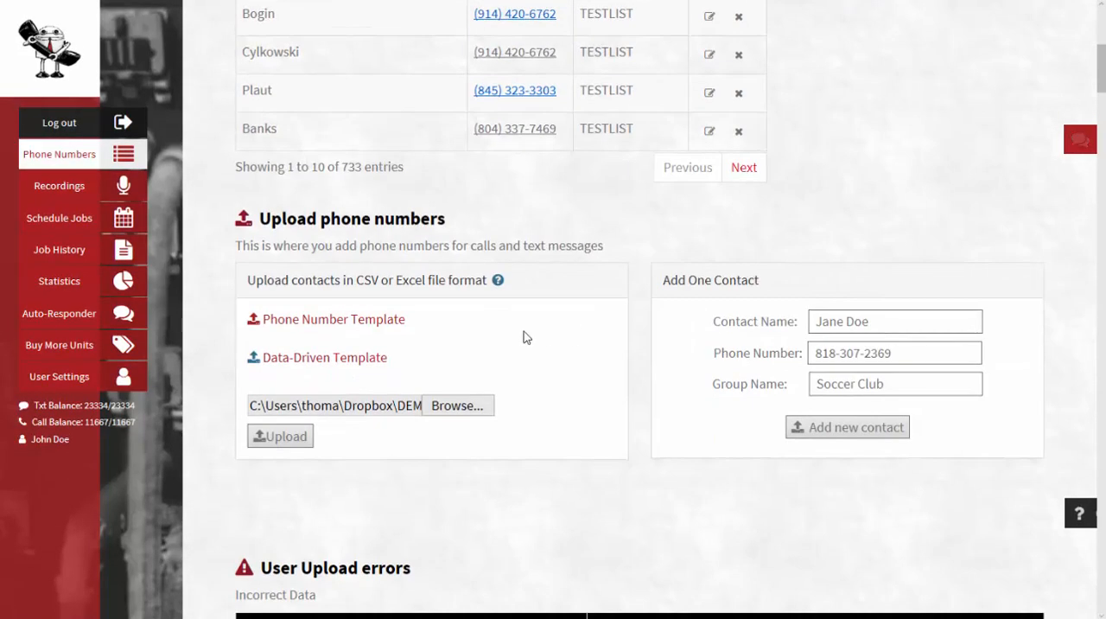
pyautogui.click(863, 325)
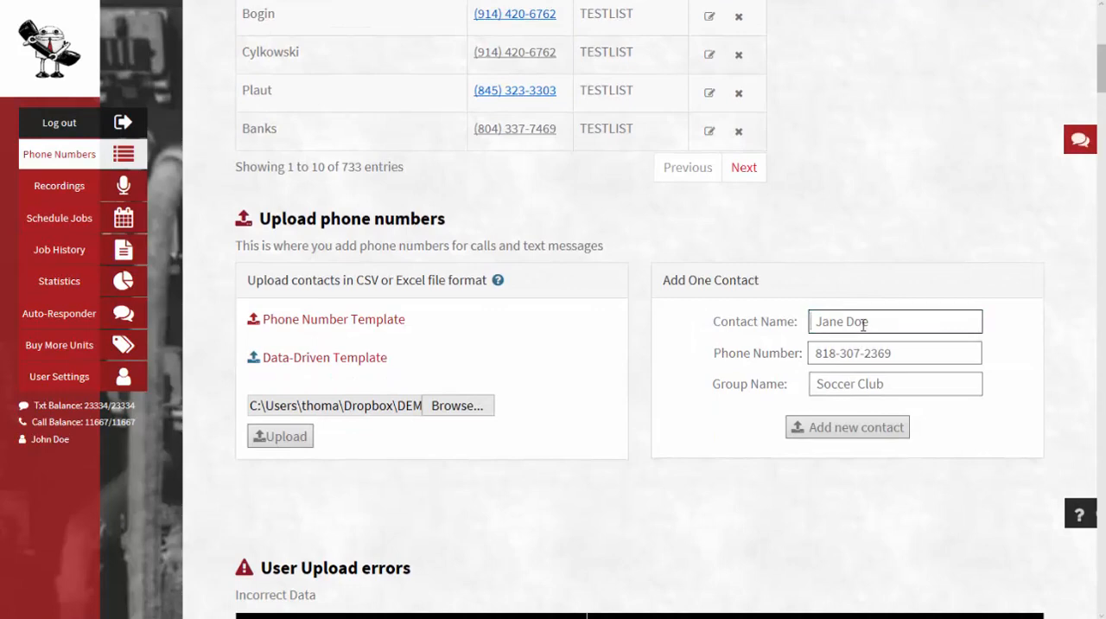
pyautogui.write('Tetst')
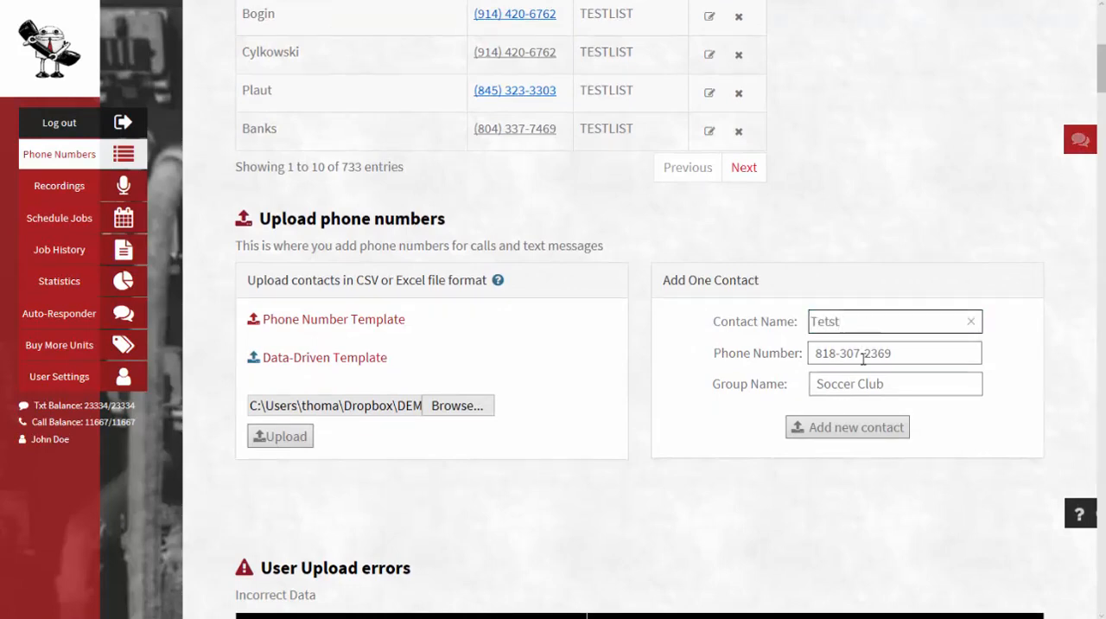
pyautogui.click(875, 347)
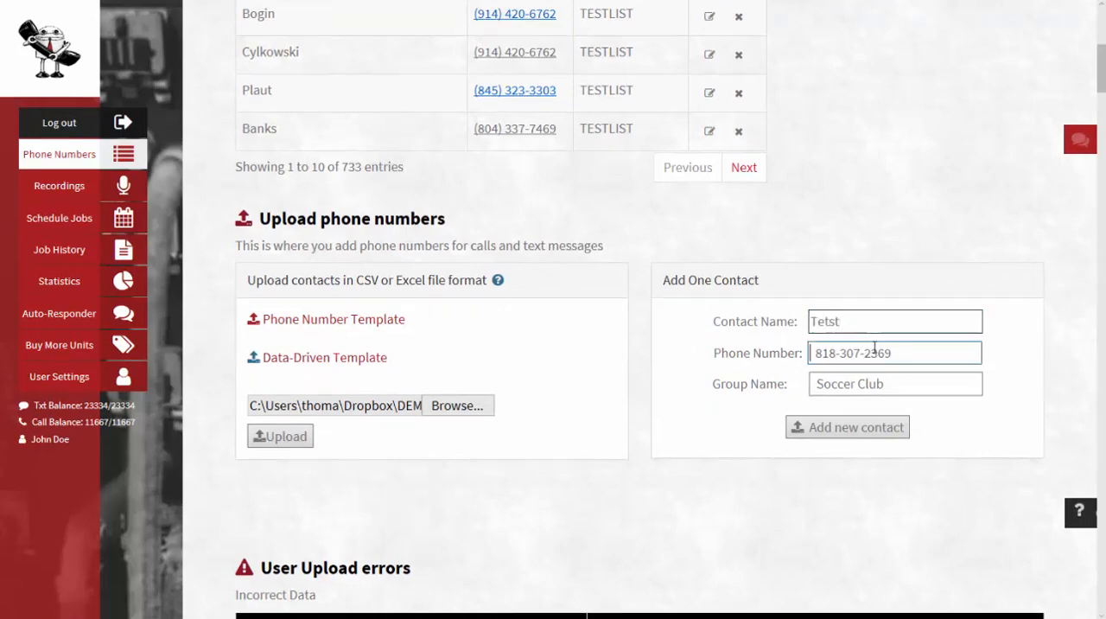
pyautogui.write('2626622')
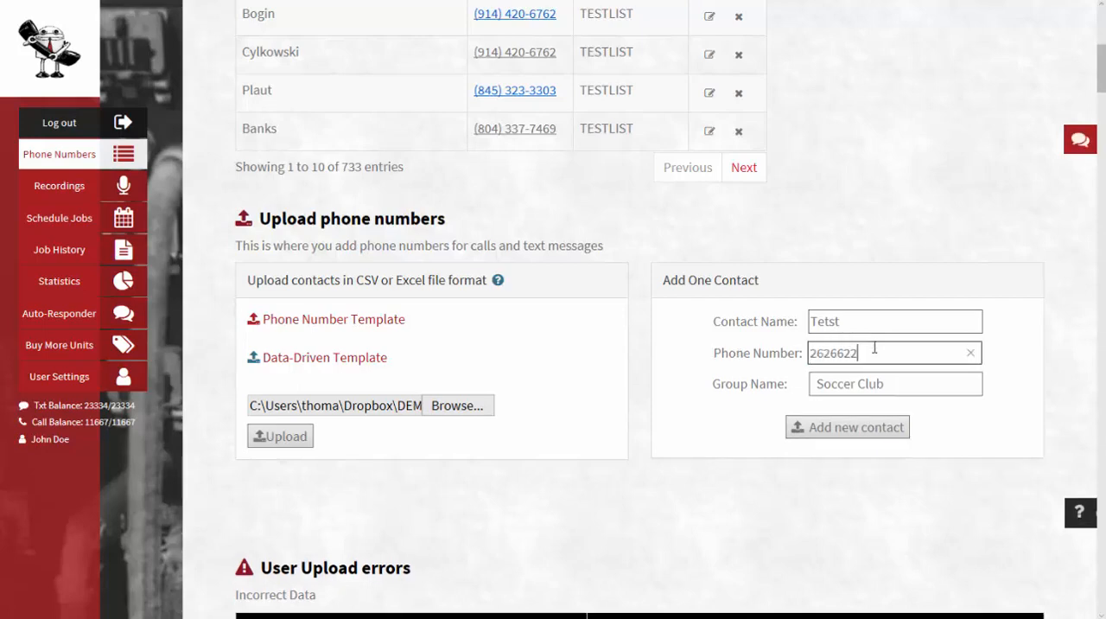
pyautogui.click(875, 377)
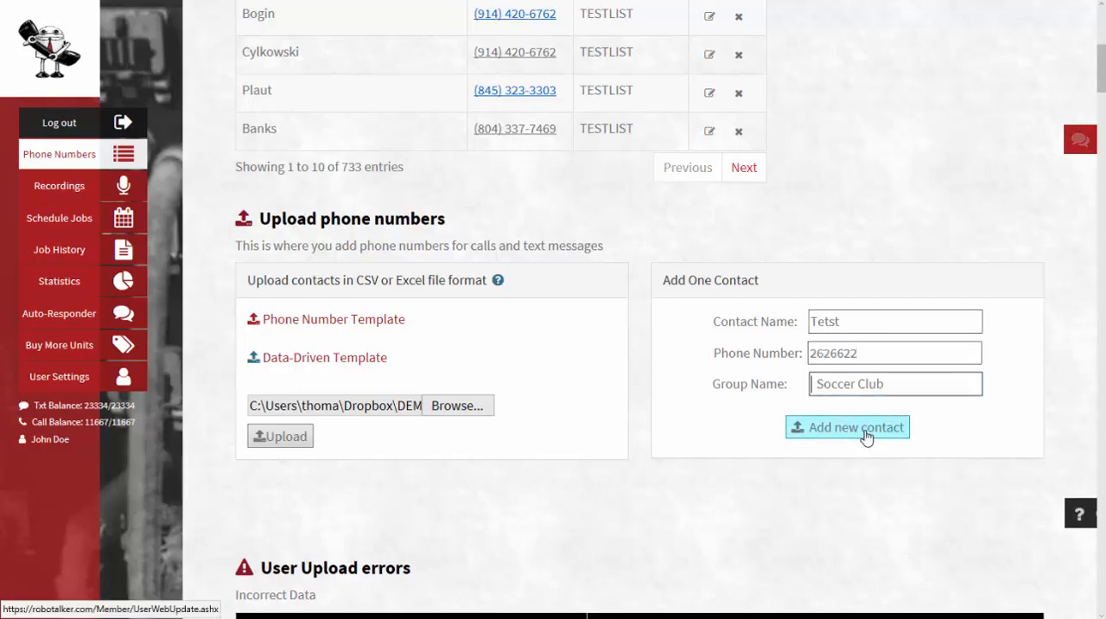
# Clear the phone number and contact name fields of the Add One Contact form
pyautogui.moveTo(874, 351); pyautogui.dragTo(804, 358)
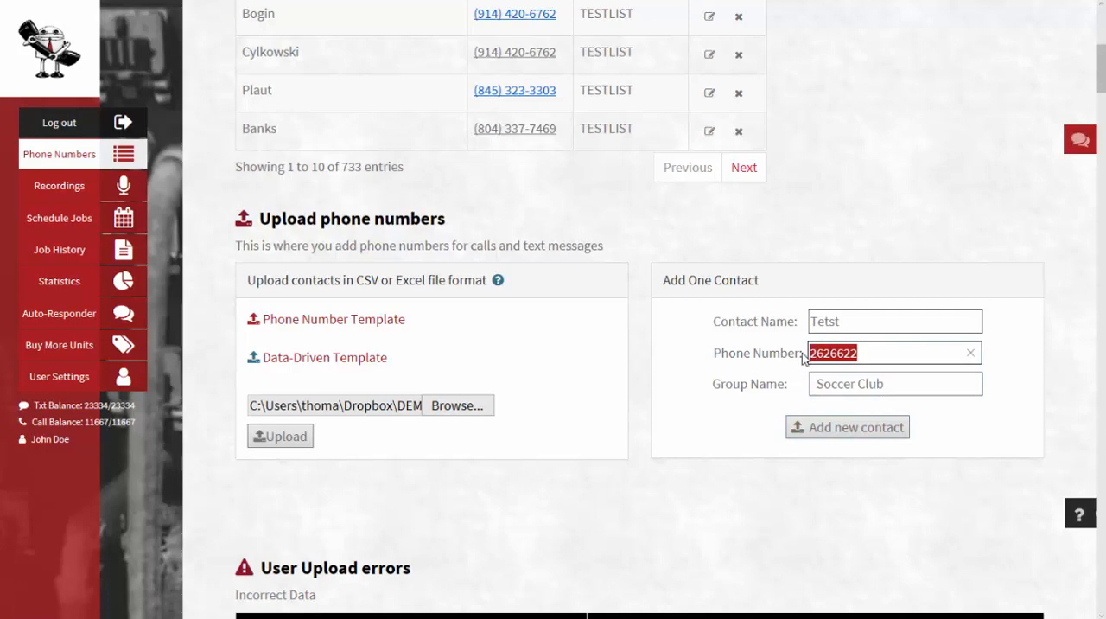
pyautogui.press('BackSpace')
pyautogui.moveTo(849, 317); pyautogui.dragTo(804, 318)
pyautogui.press('BackSpace')
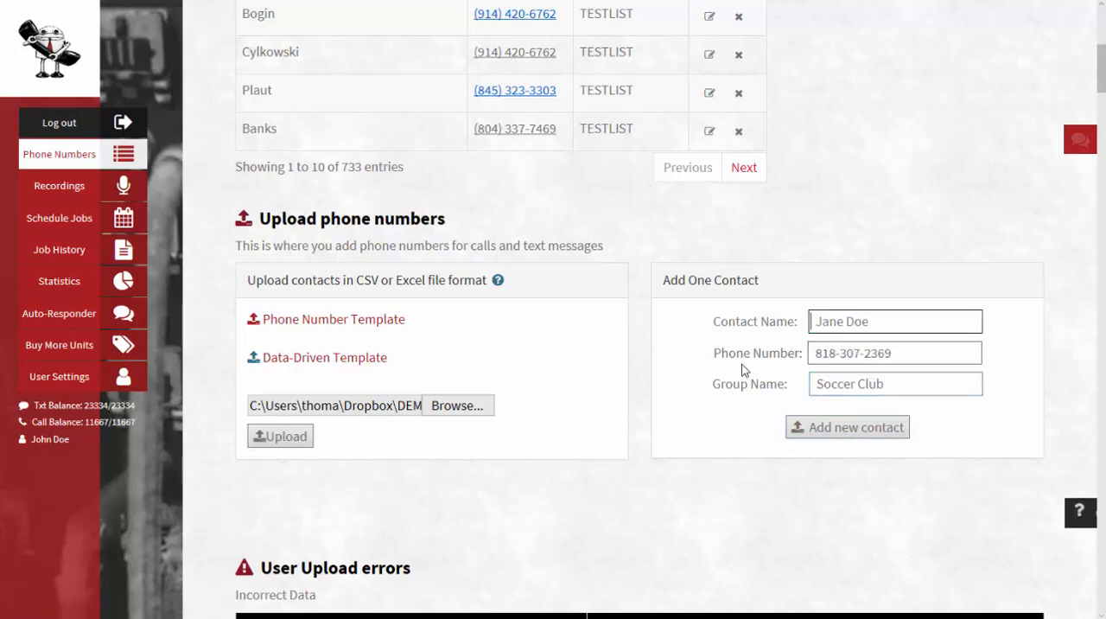
# Open the voice recordings and rename the PIZZA message to PIZZA PIE, then submit
pyautogui.click(125, 186)
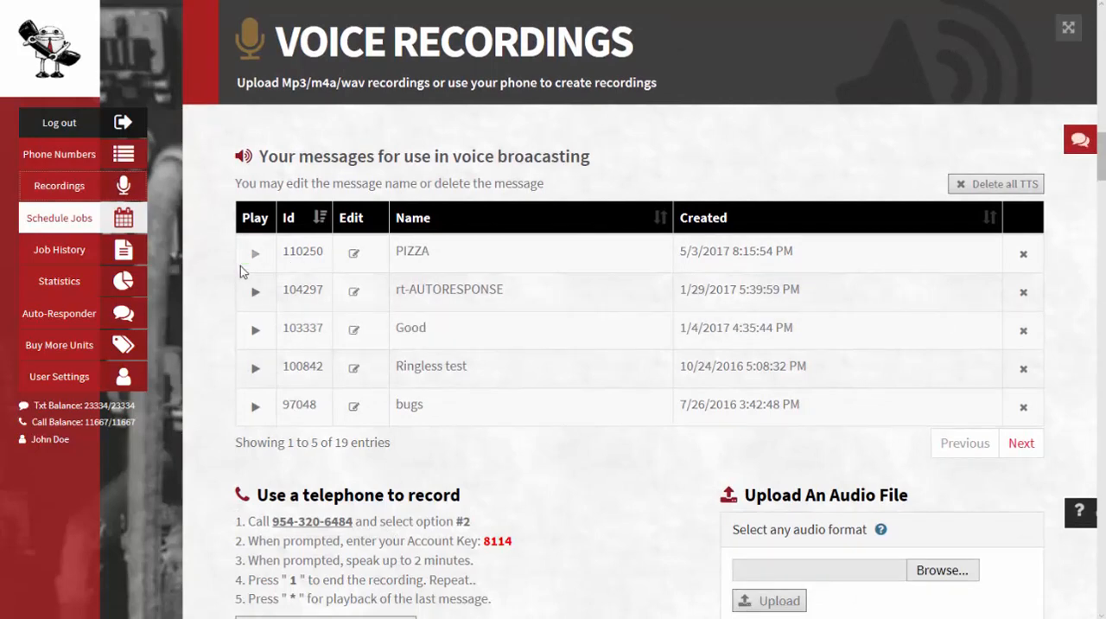
pyautogui.click(354, 253)
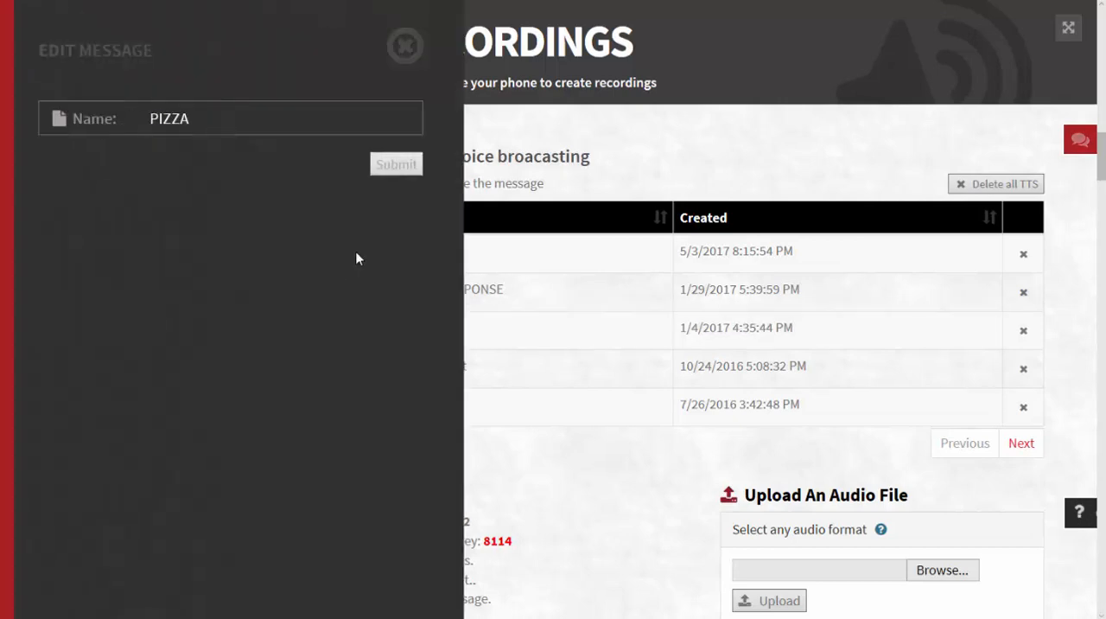
pyautogui.click(188, 124)
pyautogui.write('PIE')
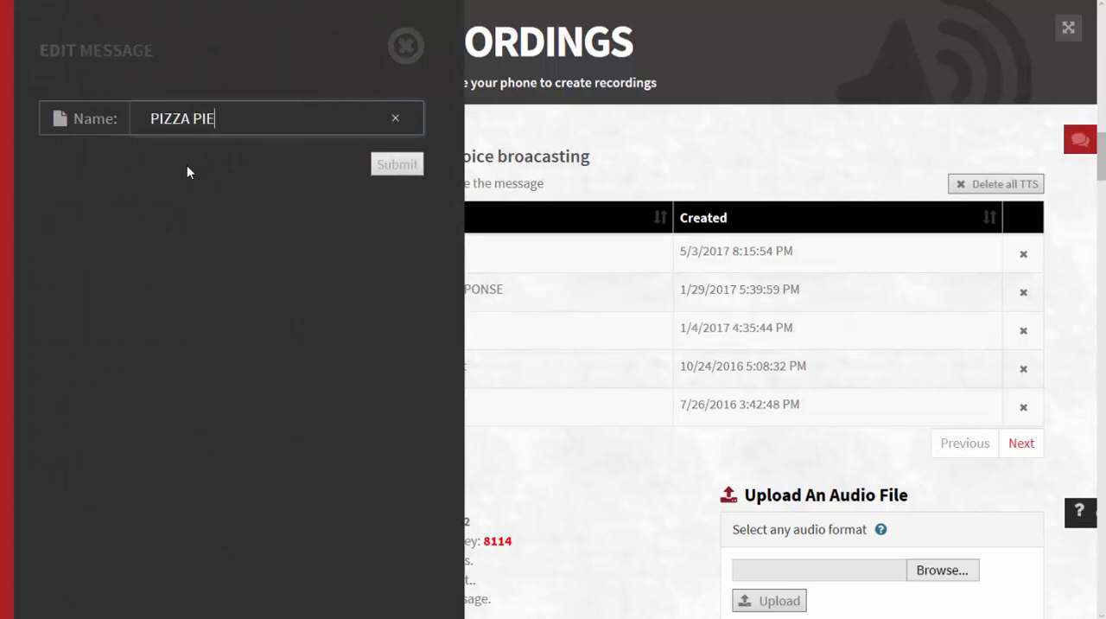
pyautogui.click(408, 170)
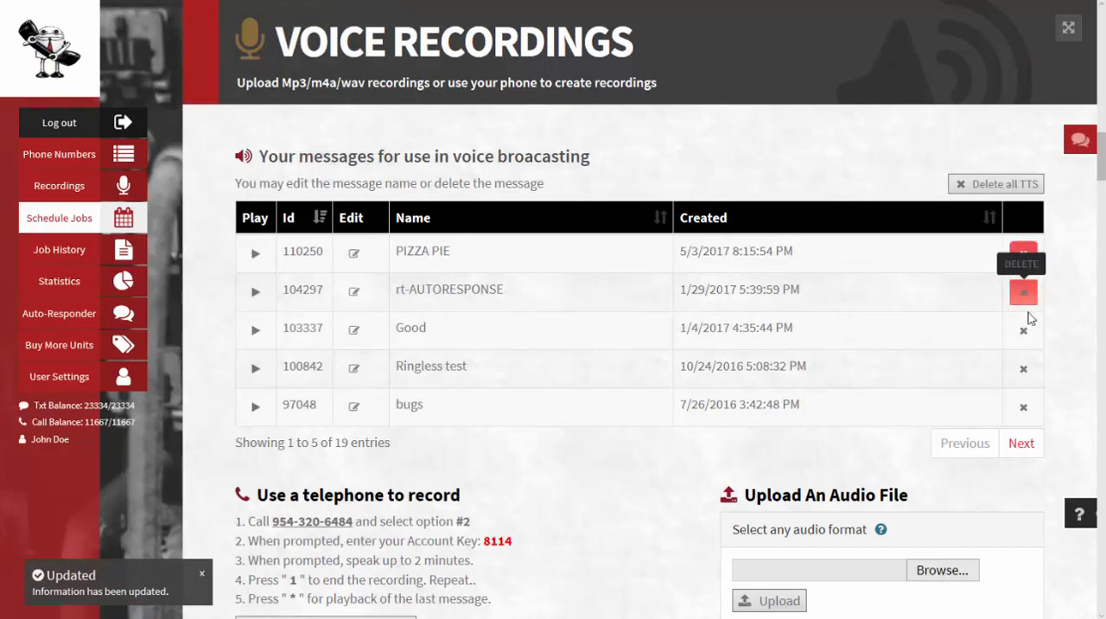
# Page through the recordings list and refresh it to see new messages
pyautogui.click(1023, 443)
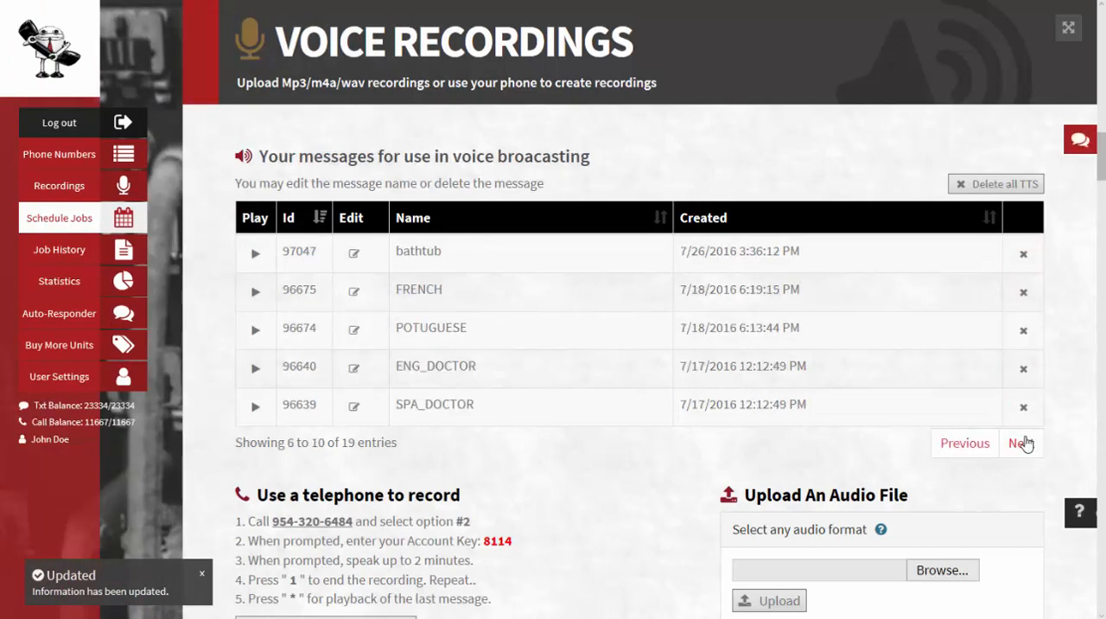
pyautogui.click(1023, 442)
pyautogui.click(1023, 442)
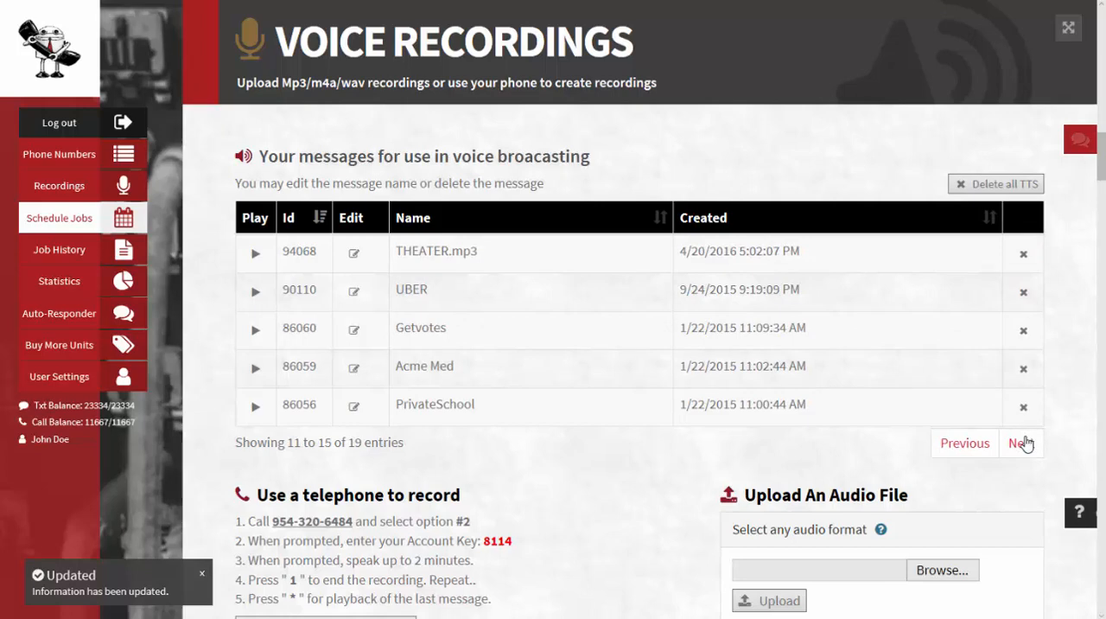
pyautogui.click(965, 445)
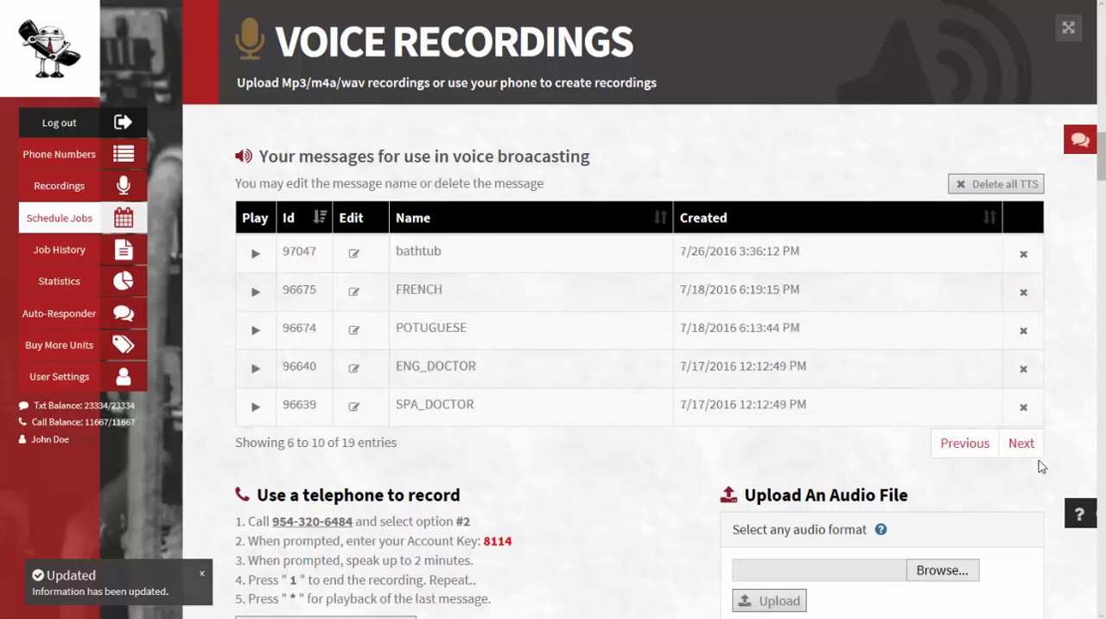
pyautogui.scroll(-3, 784, 461)
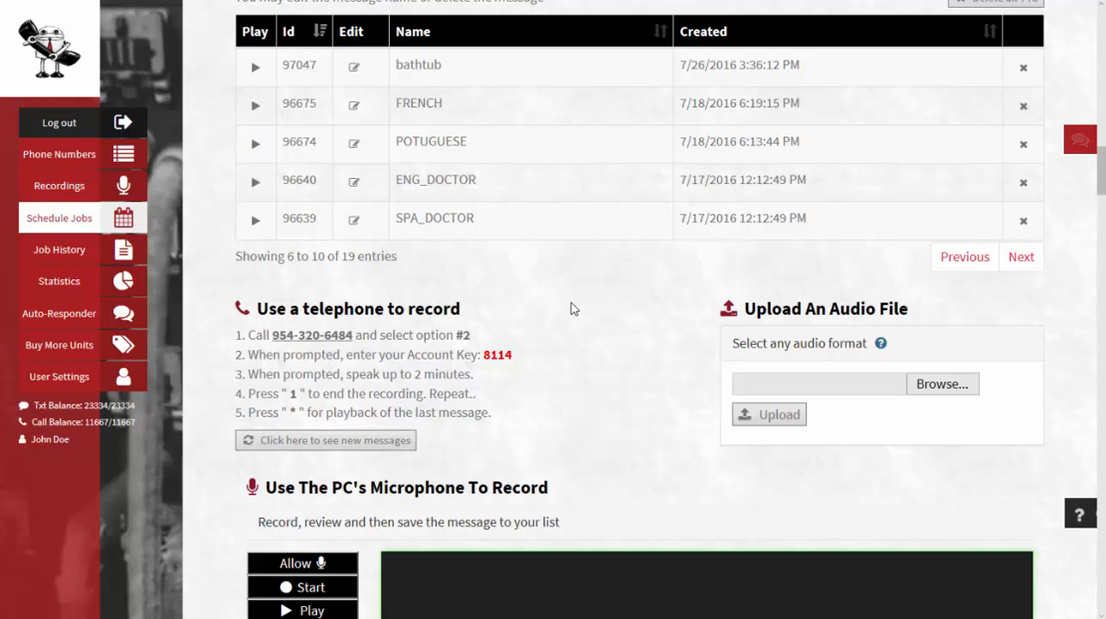
pyautogui.click(351, 441)
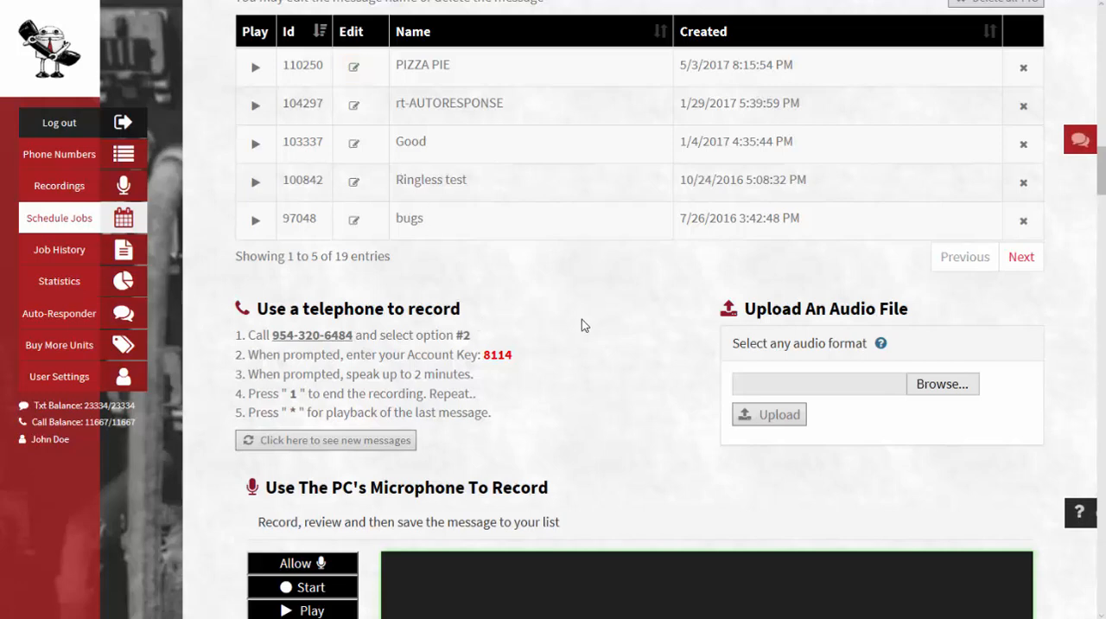
# Upload the audio file DemoMess.mp3 as a new recording
pyautogui.click(950, 386)
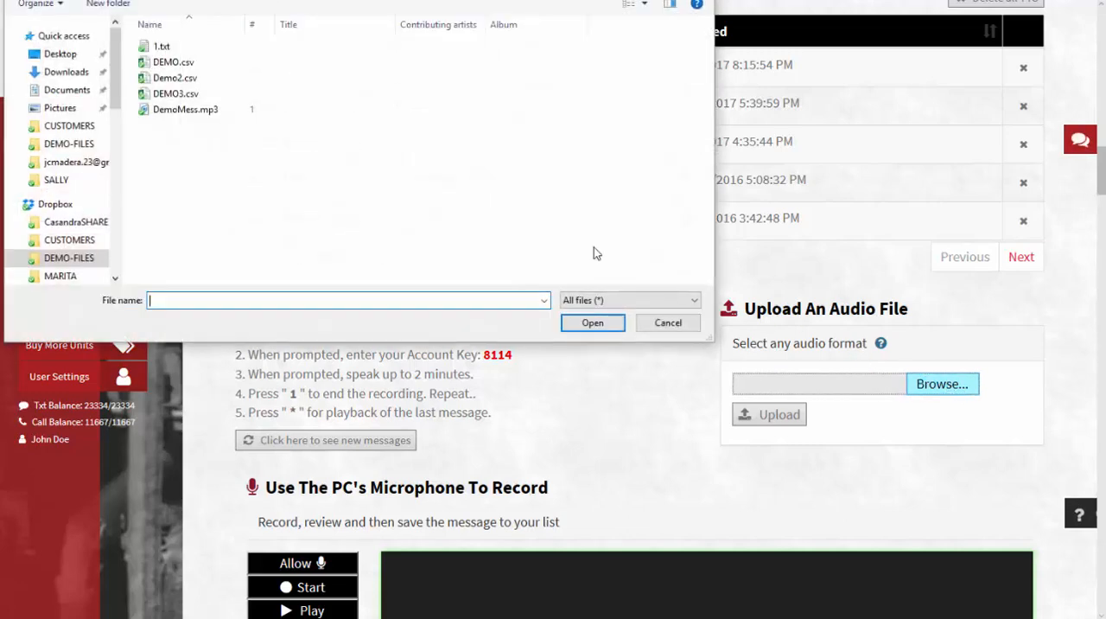
pyautogui.doubleClick(167, 110)
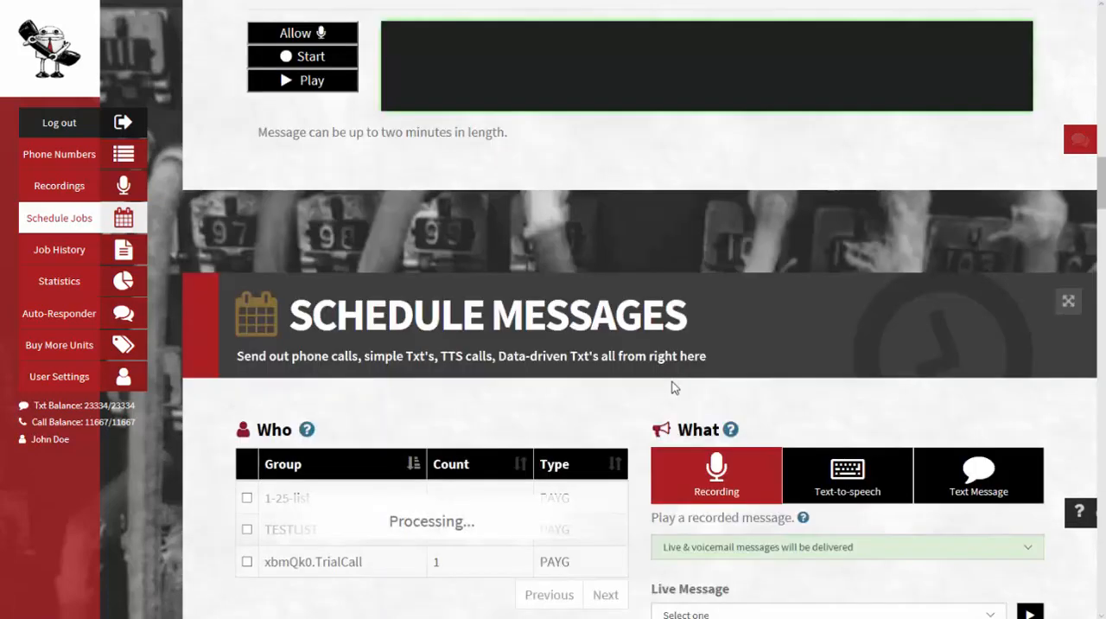
pyautogui.scroll(7, 675, 388)
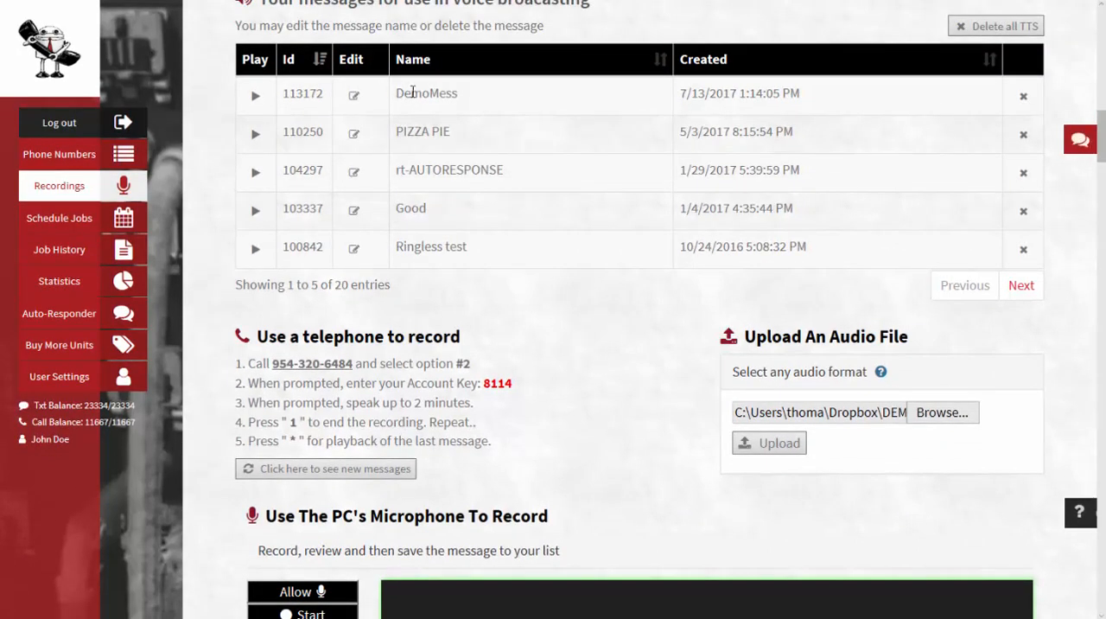
# In Schedule Messages, select the 1-25-list group as recipients and PIZZA PIE as the live message
pyautogui.scroll(-3, 573, 326)
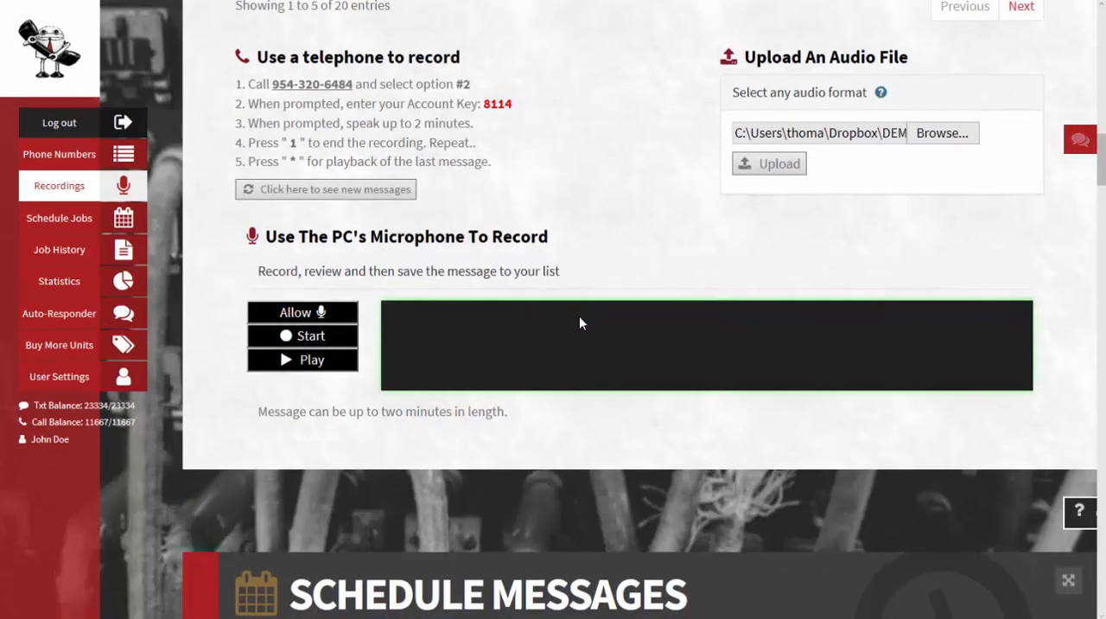
pyautogui.scroll(-2, 579, 322)
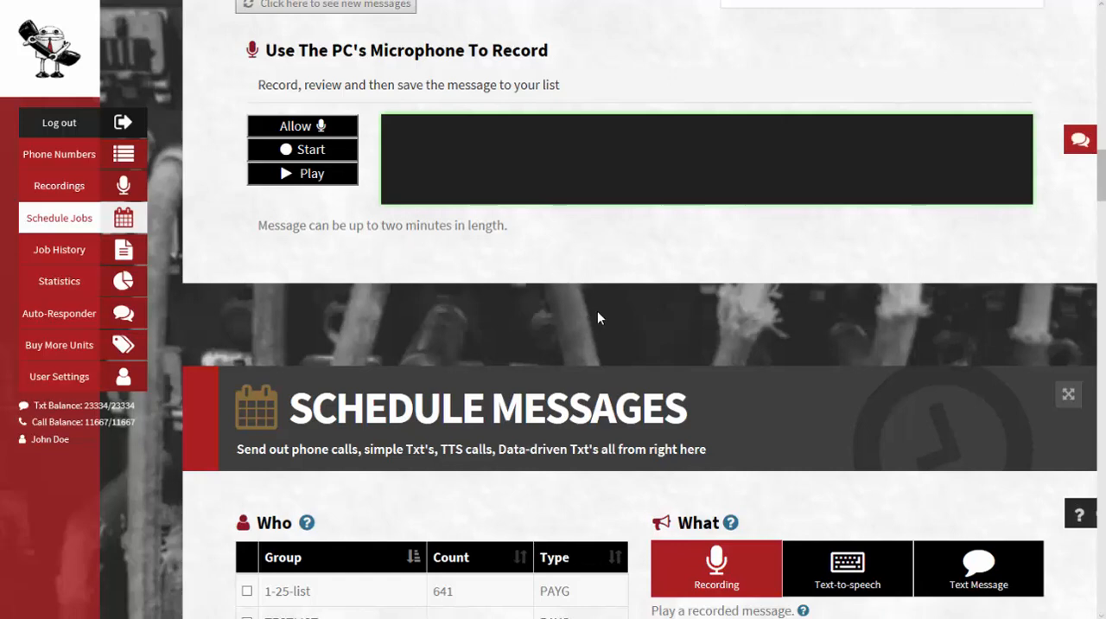
pyautogui.scroll(3, 597, 318)
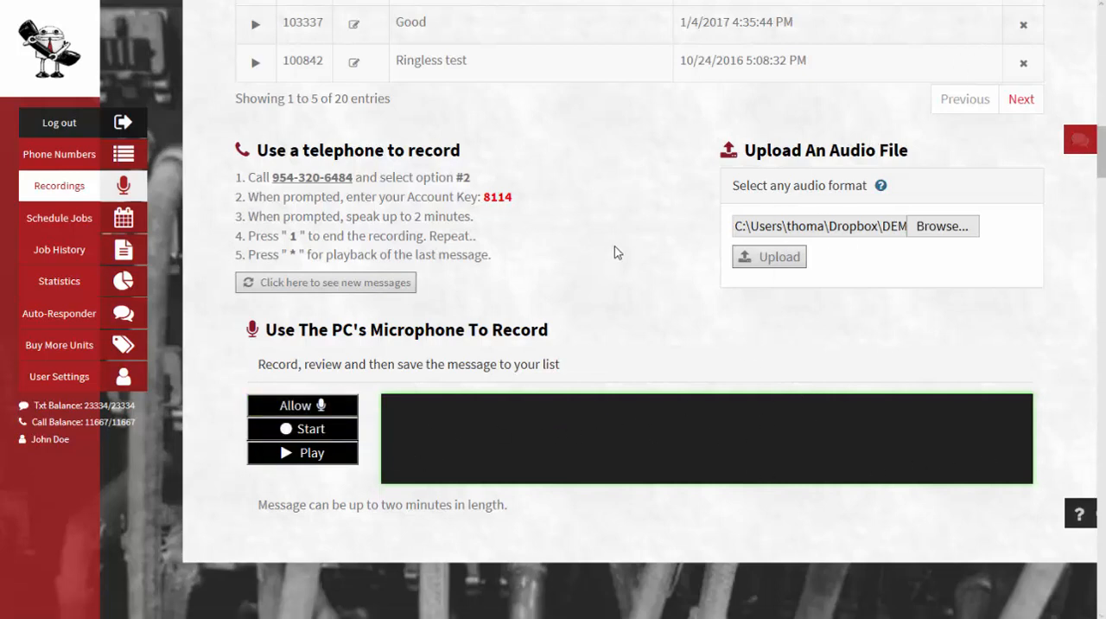
pyautogui.scroll(-9, 615, 246)
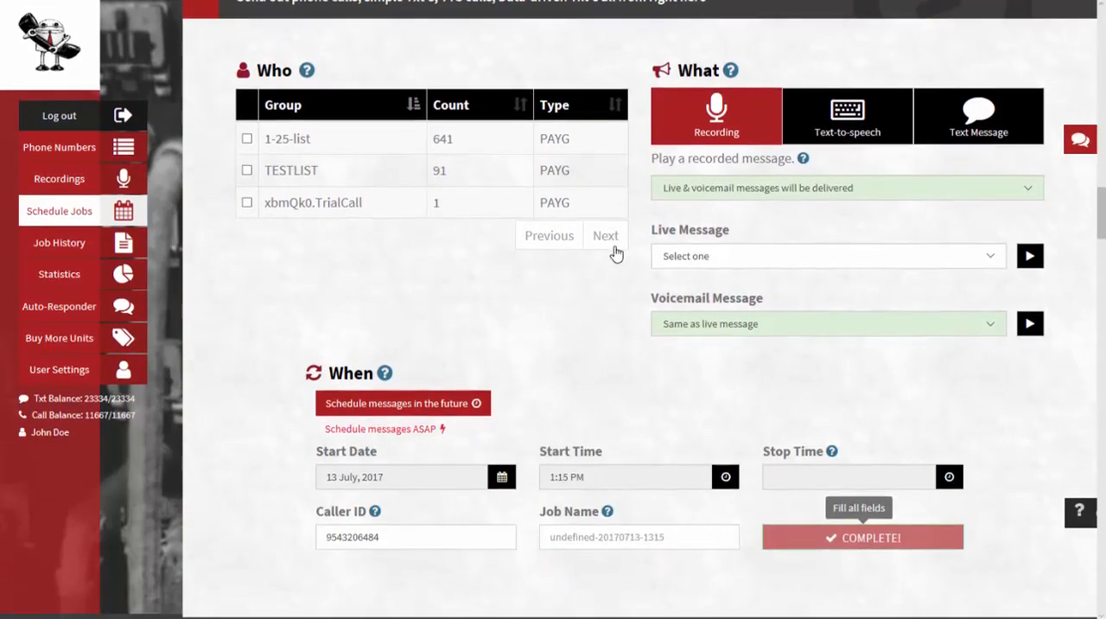
pyautogui.moveTo(309, 59)
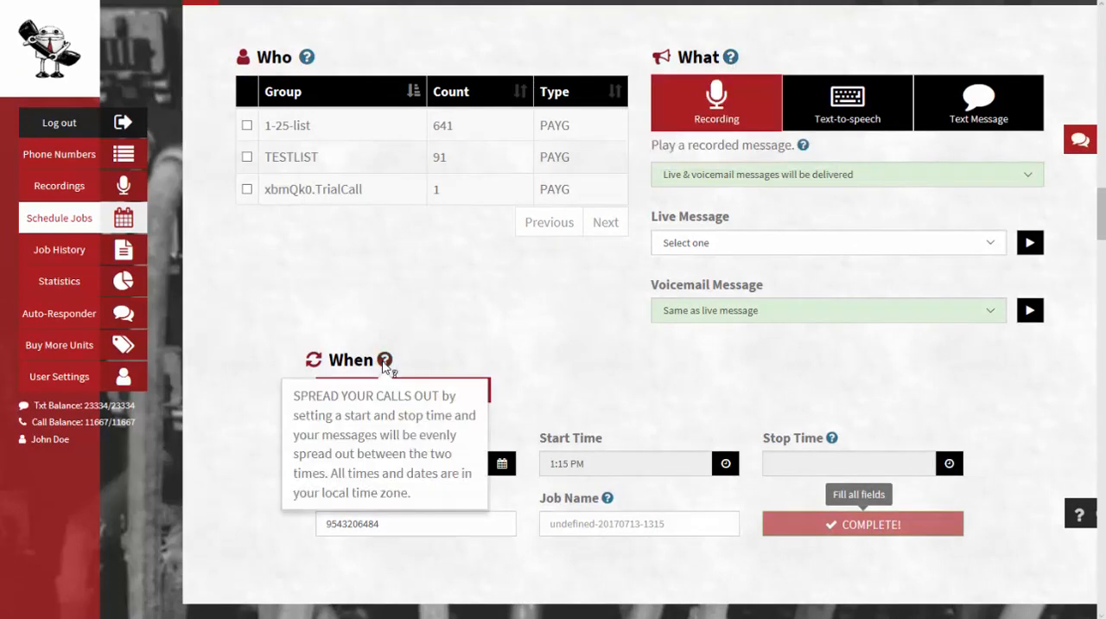
pyautogui.click(247, 126)
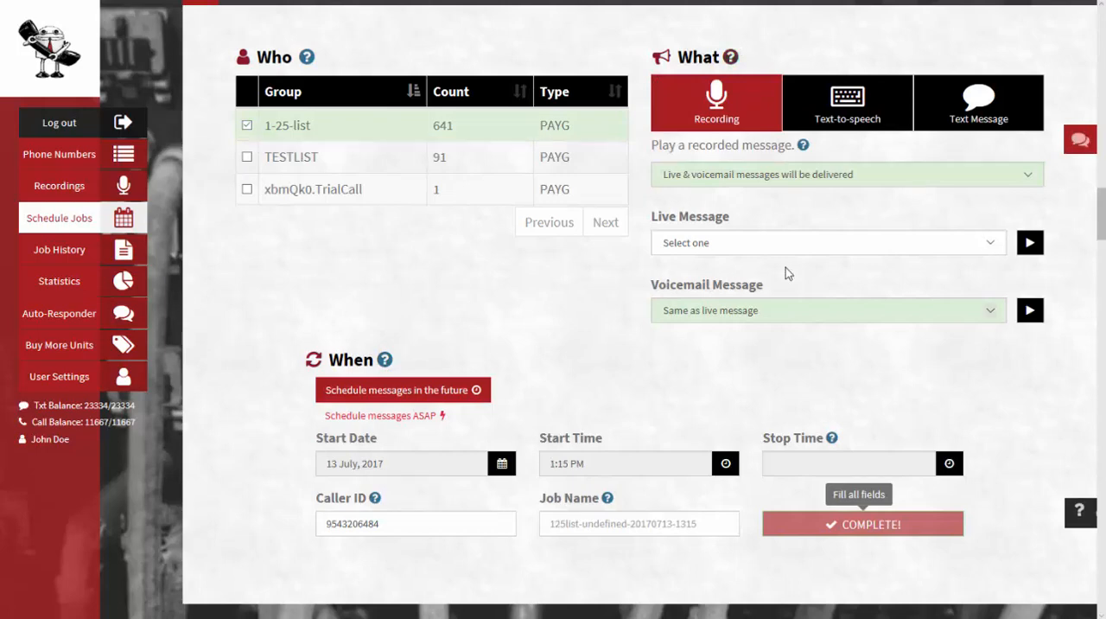
pyautogui.click(991, 244)
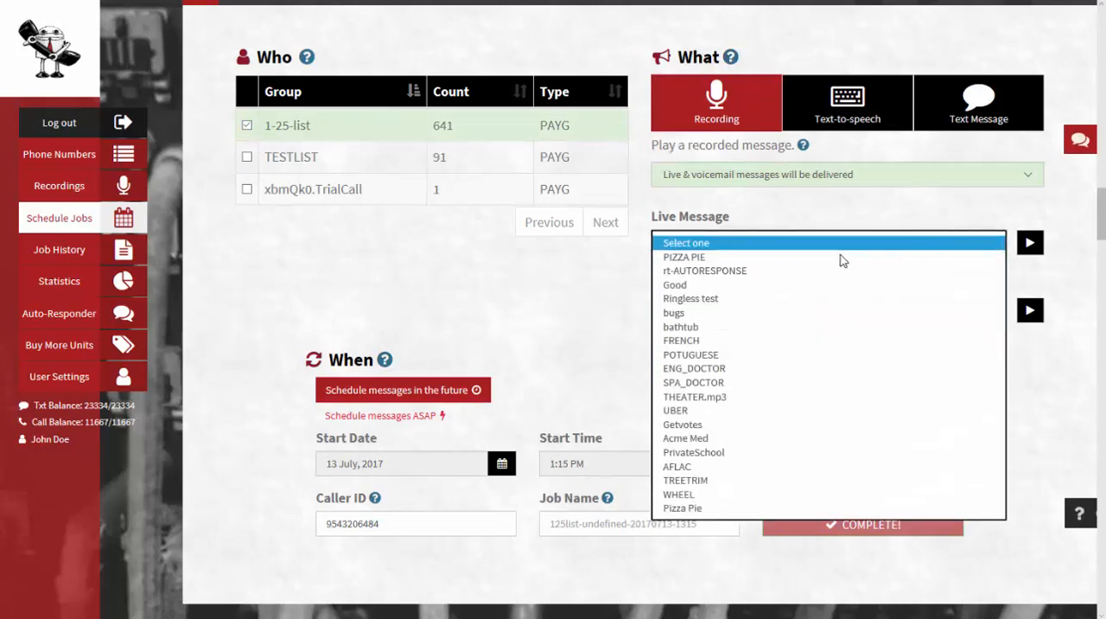
pyautogui.click(734, 256)
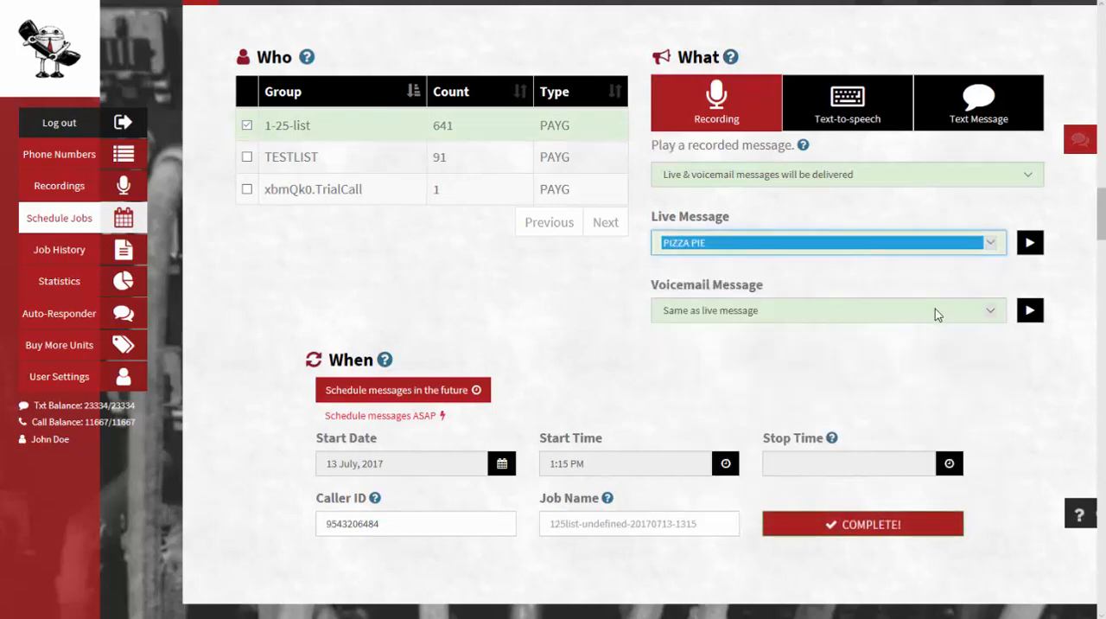
# Set the voicemail message to bathtub, briefly switching to ASAP scheduling and back to future scheduling
pyautogui.click(995, 311)
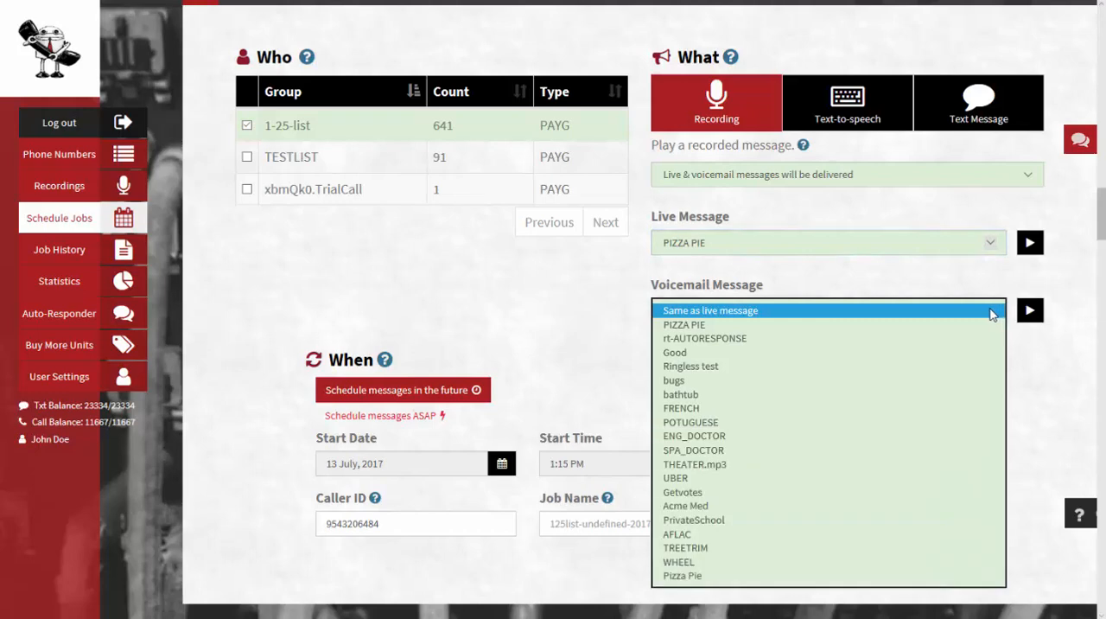
pyautogui.click(696, 395)
pyautogui.click(819, 275)
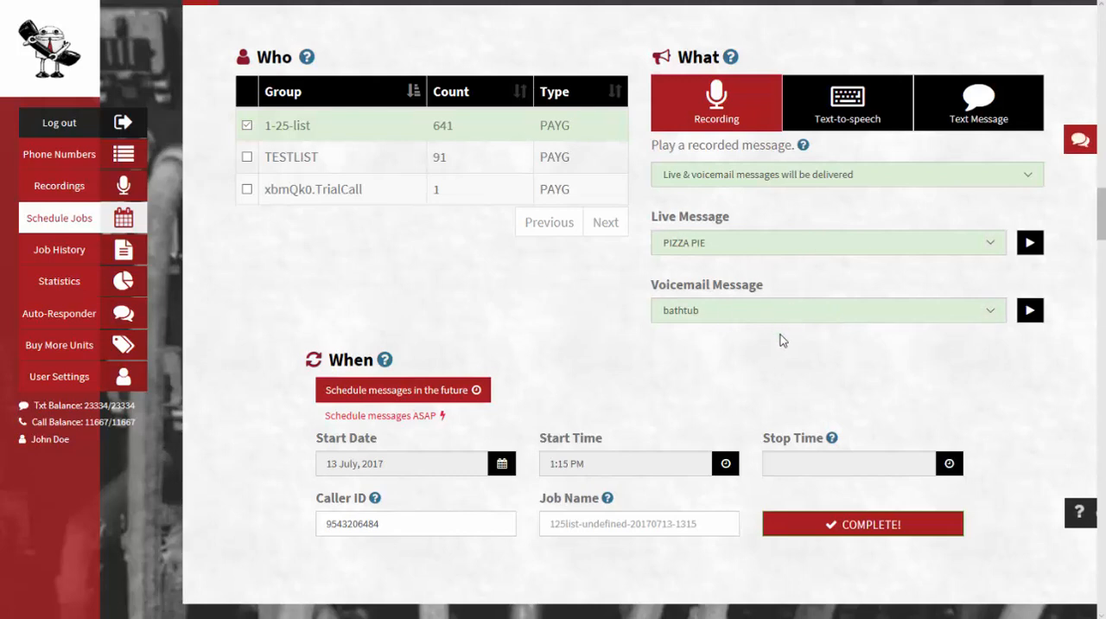
pyautogui.click(398, 417)
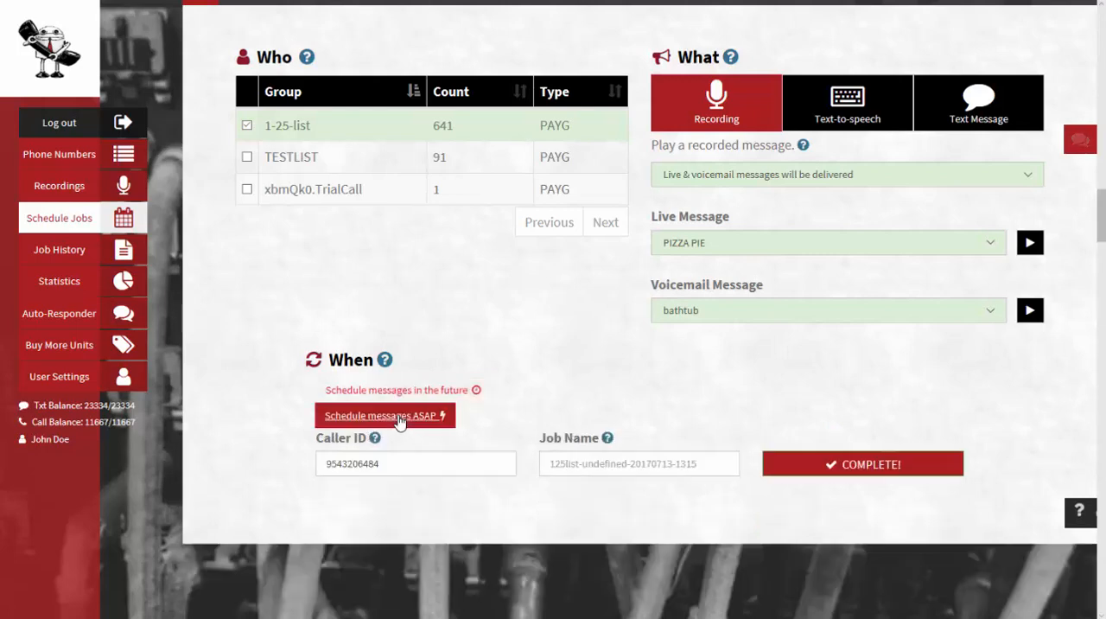
pyautogui.click(435, 394)
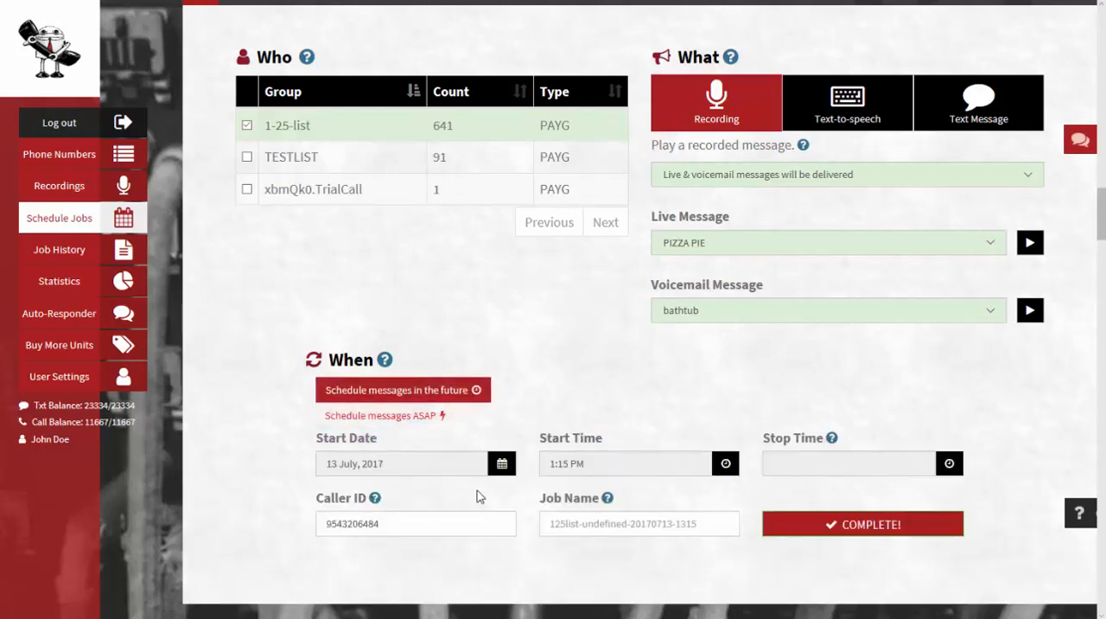
# Set the start date to 27 July 2017 and the start time to 2:30 PM
pyautogui.click(502, 464)
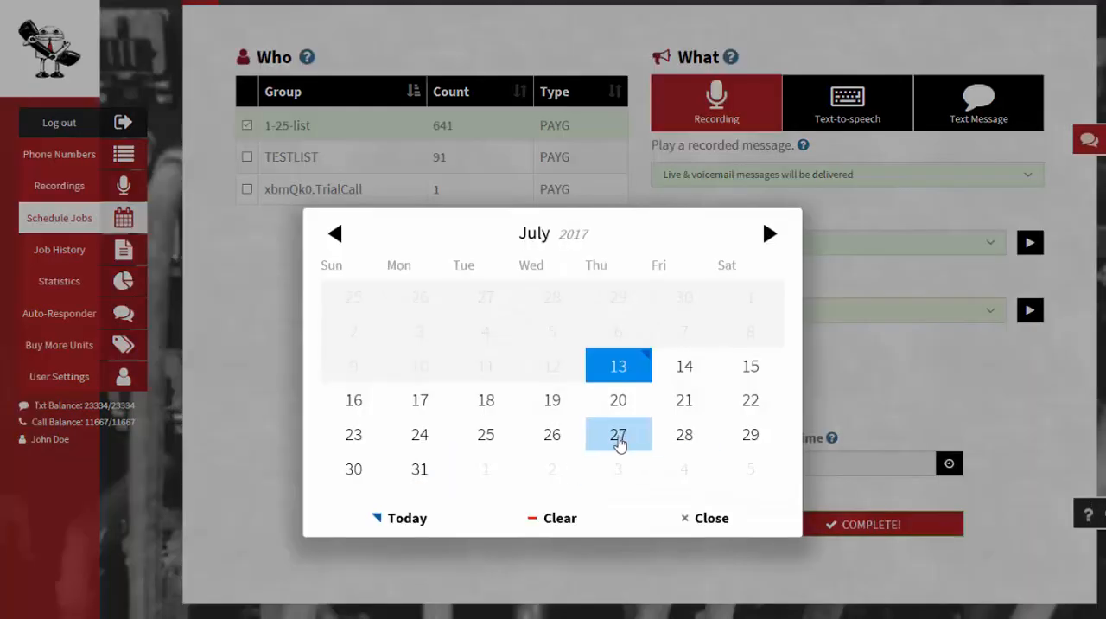
pyautogui.click(617, 440)
pyautogui.click(726, 464)
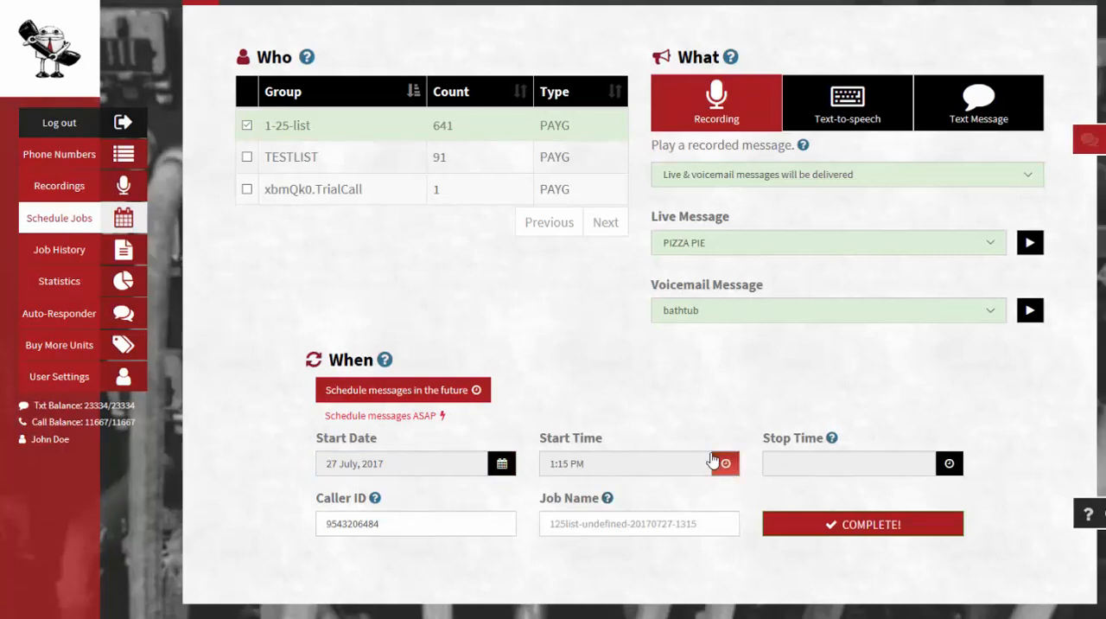
pyautogui.click(457, 366)
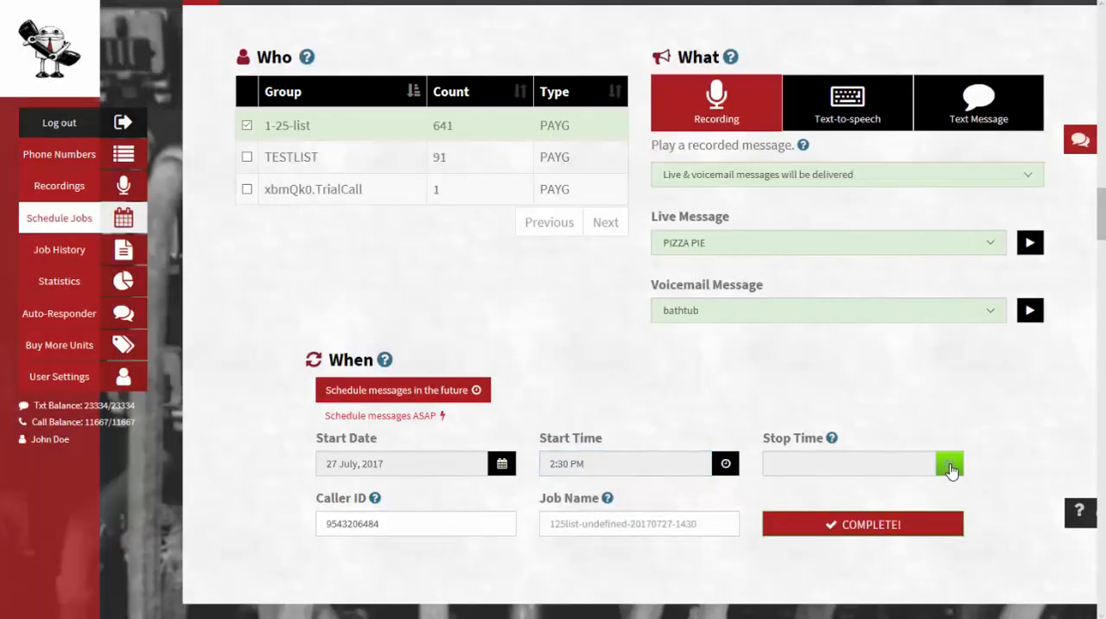
# Set the stop time to 5:15 PM, name the job THHRE, and complete the scheduled call job
pyautogui.click(949, 464)
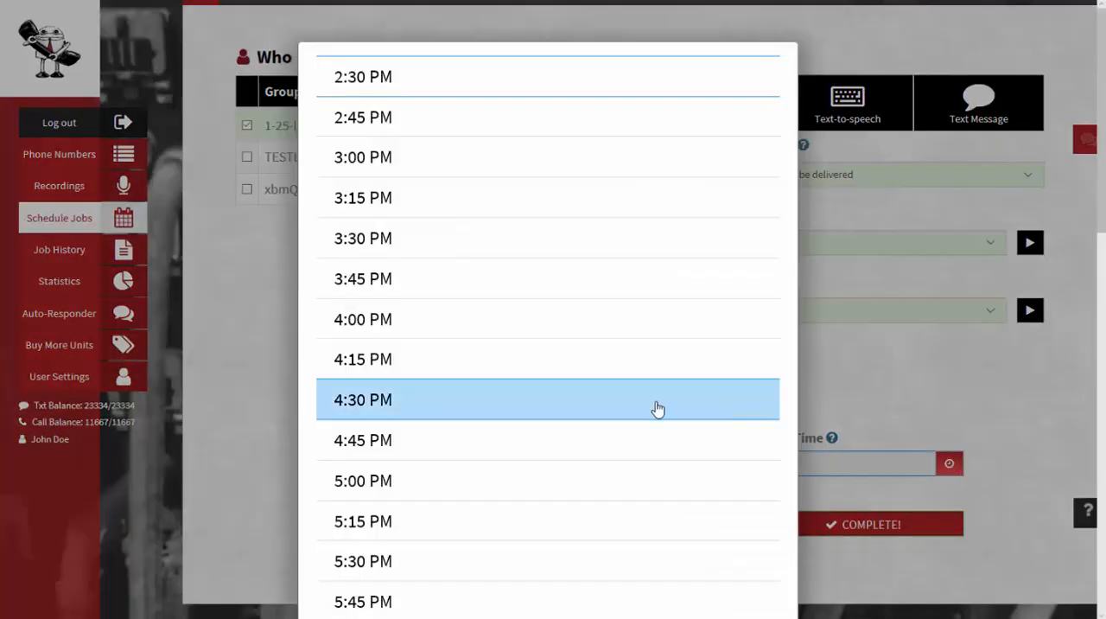
pyautogui.click(517, 529)
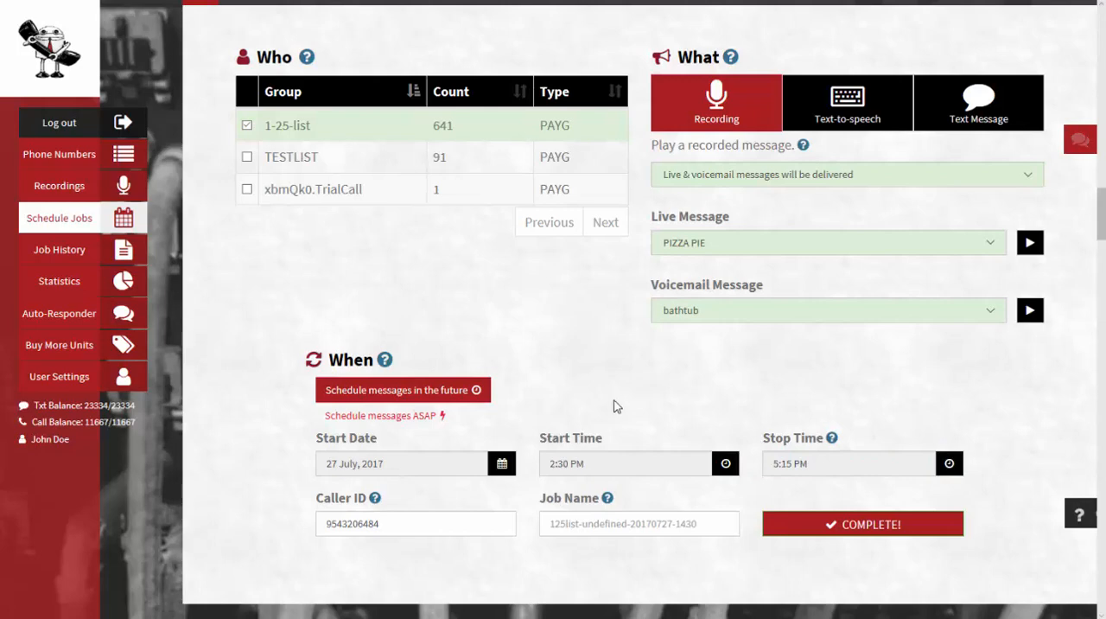
pyautogui.click(575, 522)
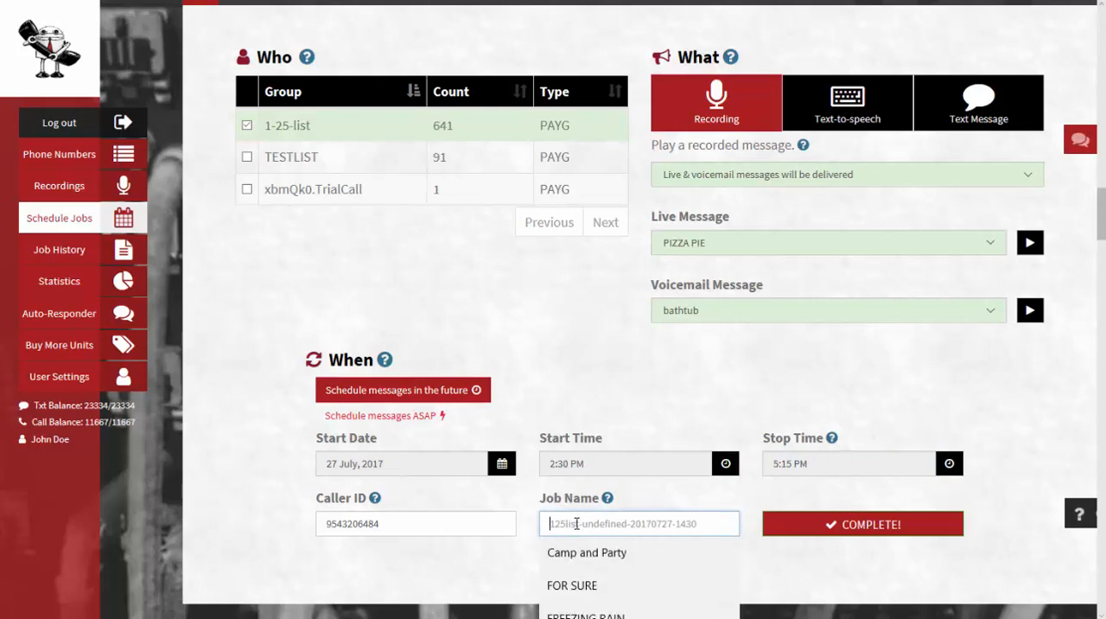
pyautogui.write('THHRE')
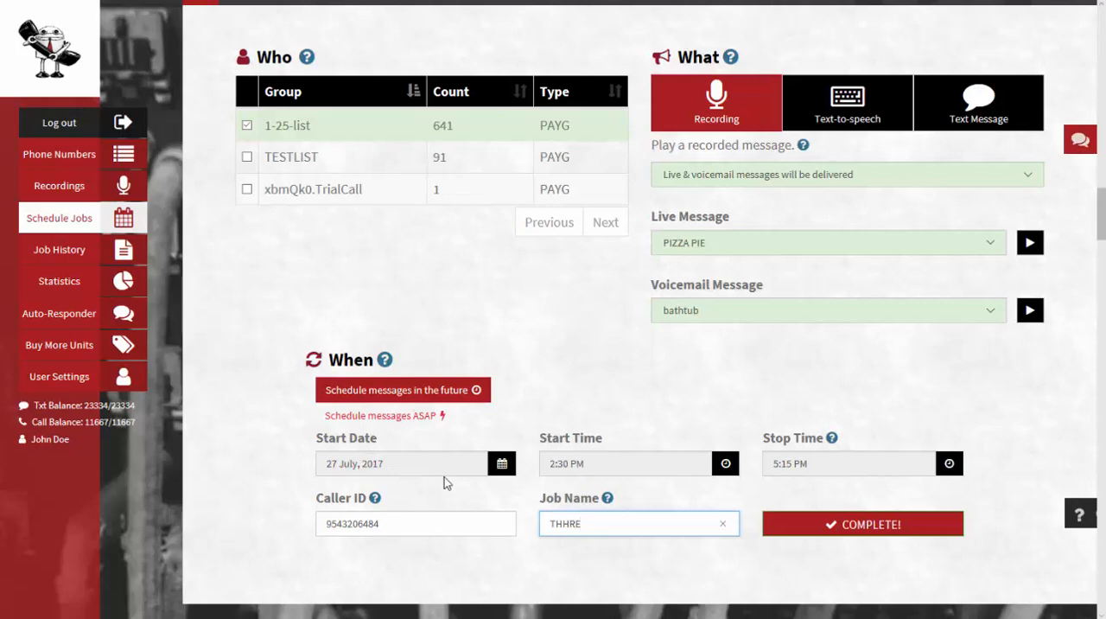
pyautogui.click(859, 529)
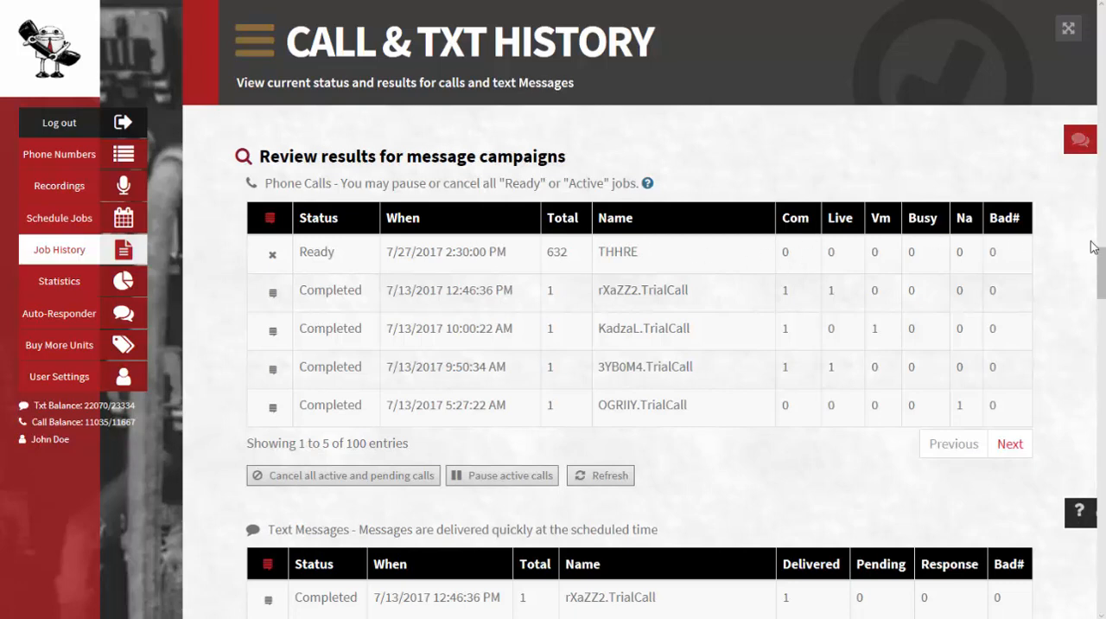
# Delete the ready THHRE call job from the call history
pyautogui.scroll(-1, 325, 259)
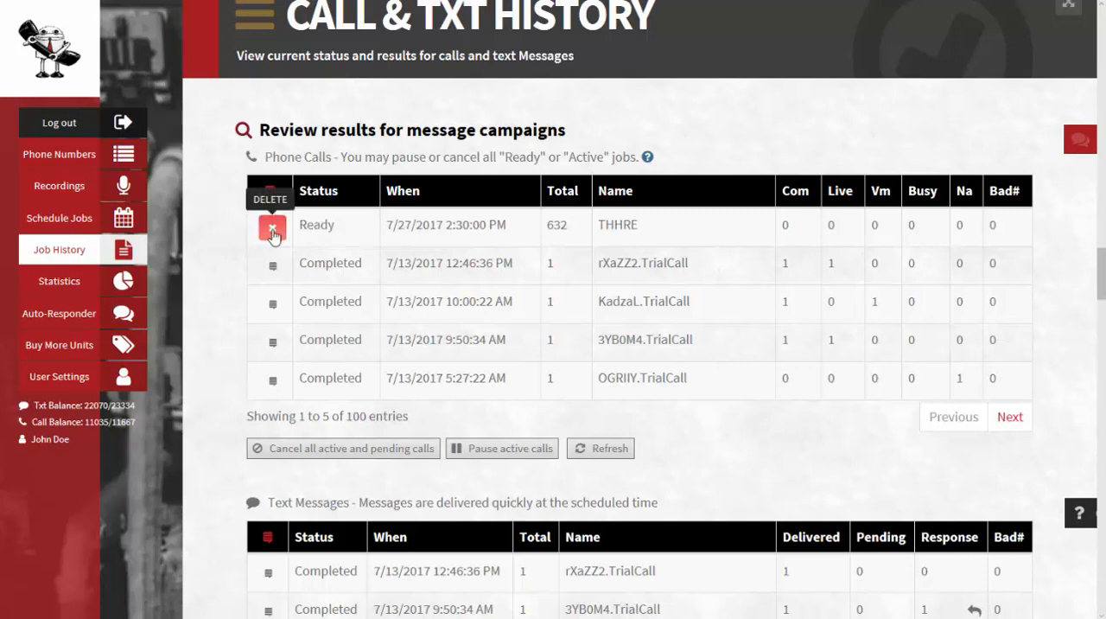
pyautogui.click(272, 230)
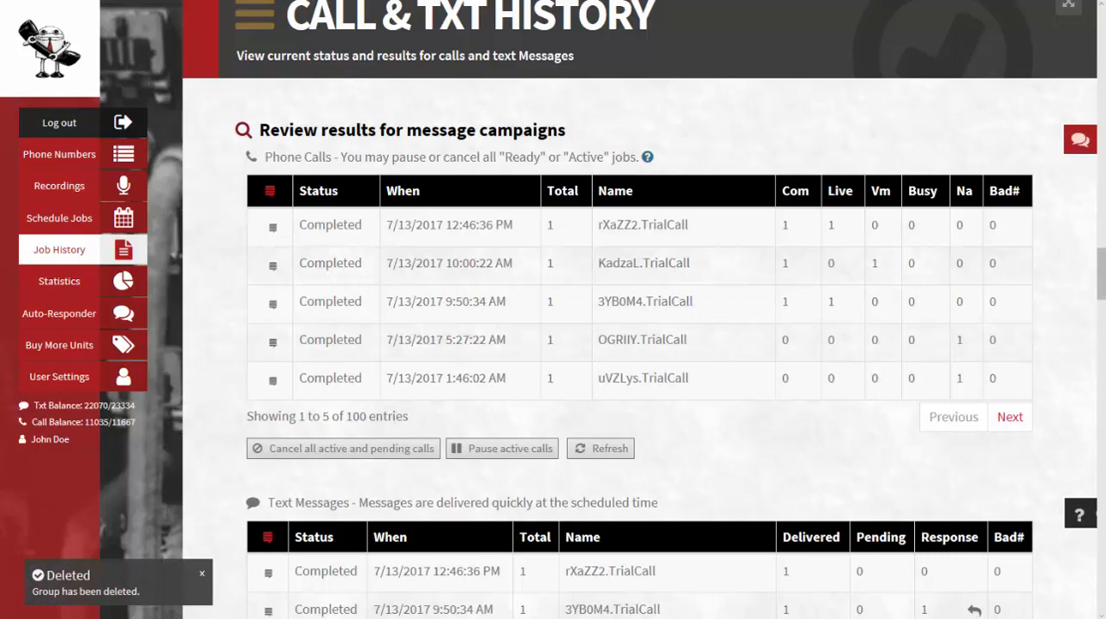
# Select the TESTLIST group for a text message job and load the last-used message template
pyautogui.scroll(7, 442, 330)
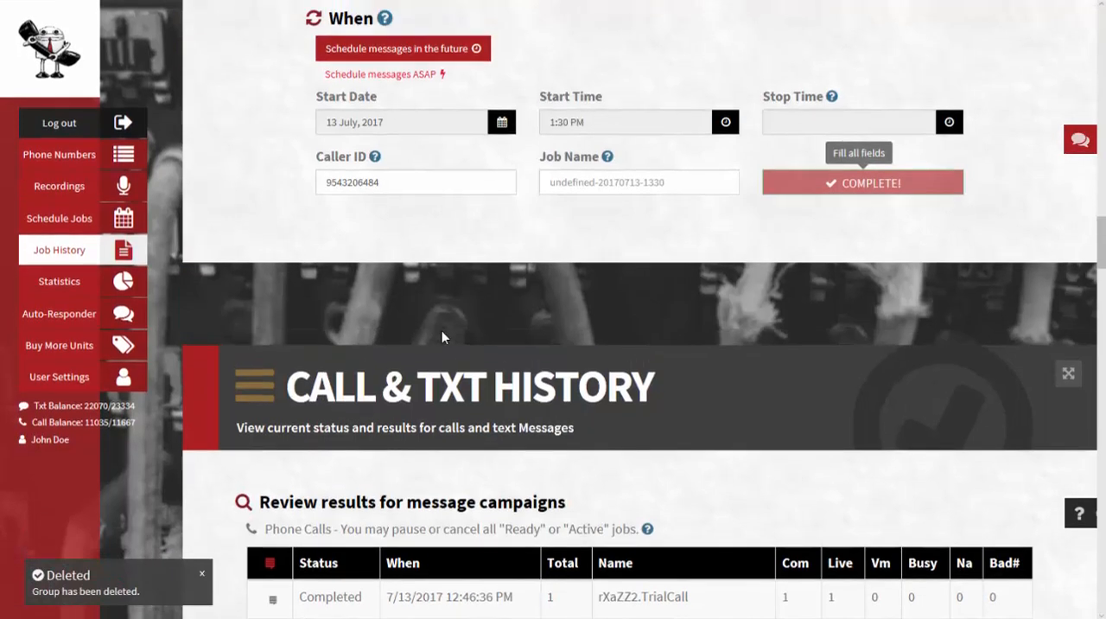
pyautogui.scroll(1, 461, 351)
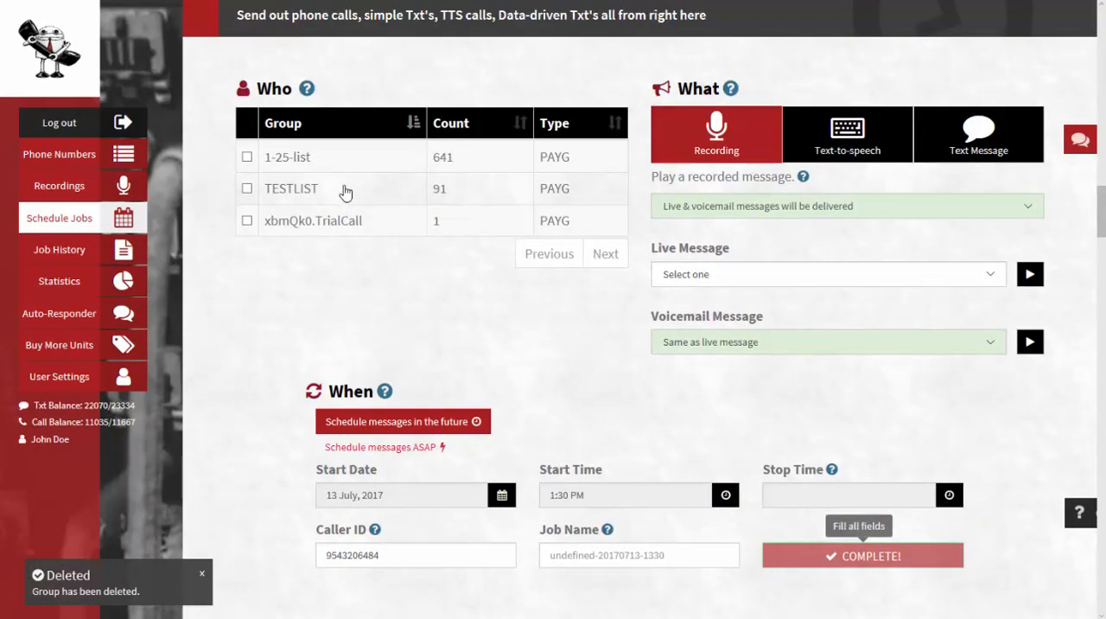
pyautogui.click(247, 189)
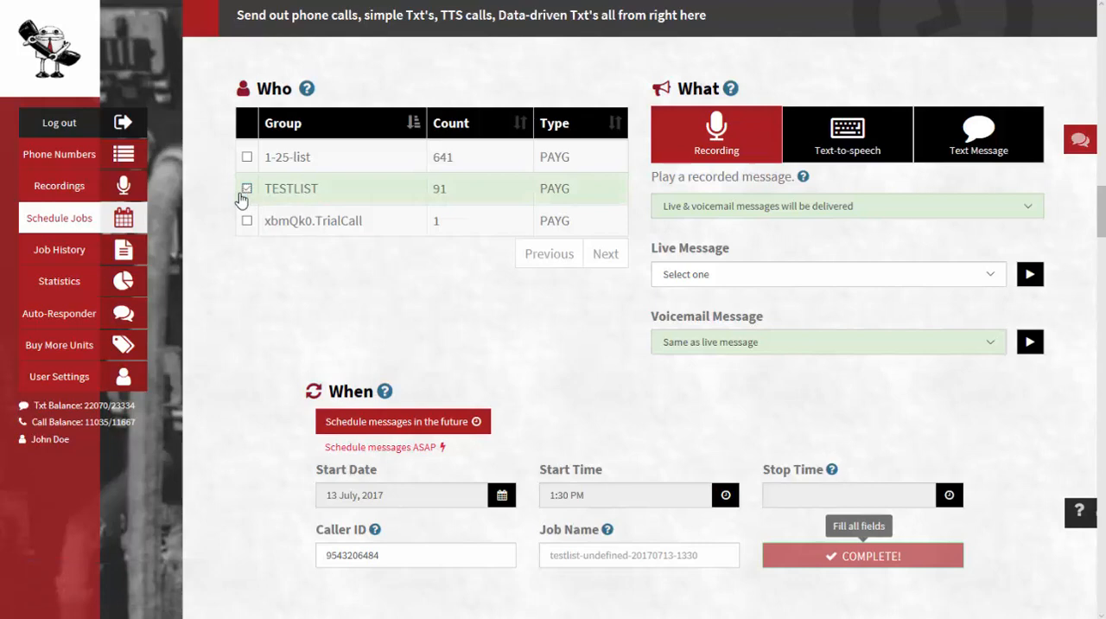
pyautogui.click(966, 136)
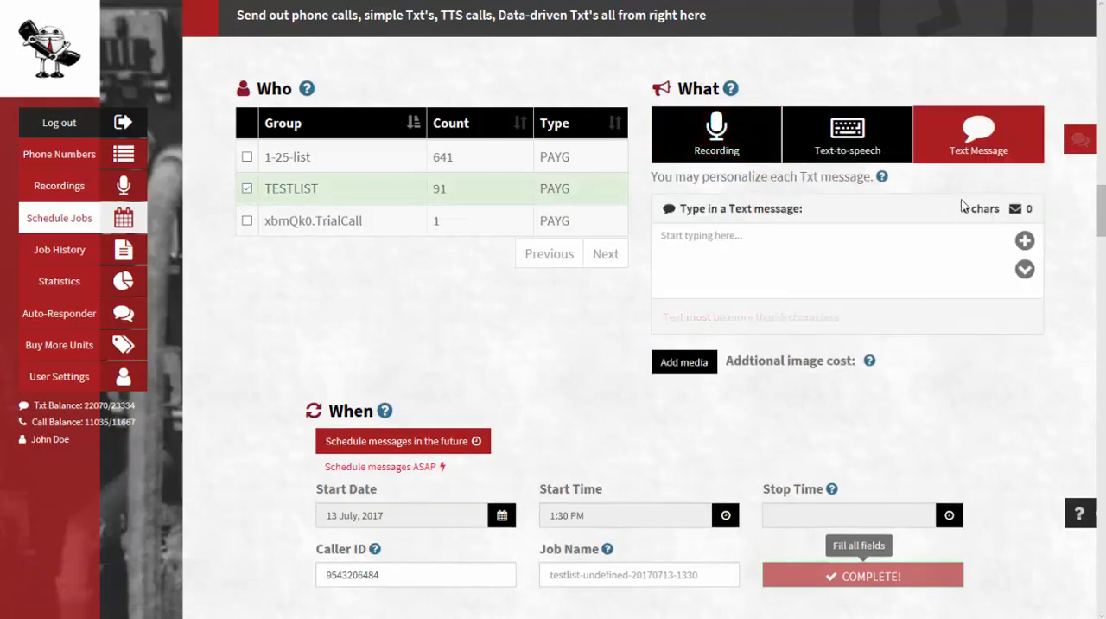
pyautogui.click(1024, 271)
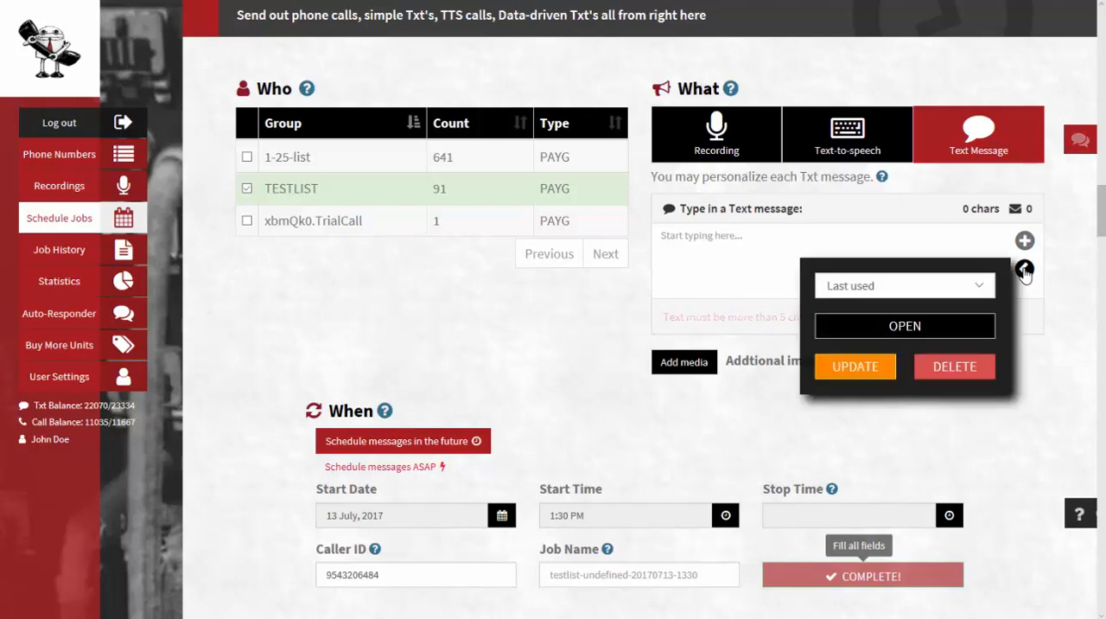
pyautogui.click(894, 327)
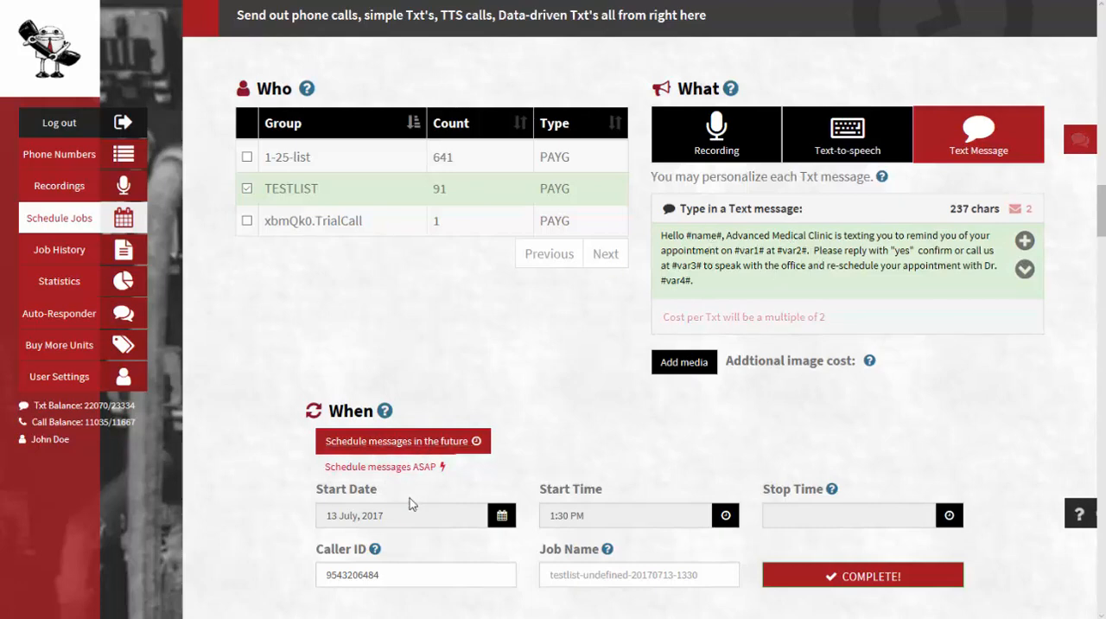
# Set the text job's start date to 26 July 2017
pyautogui.click(499, 516)
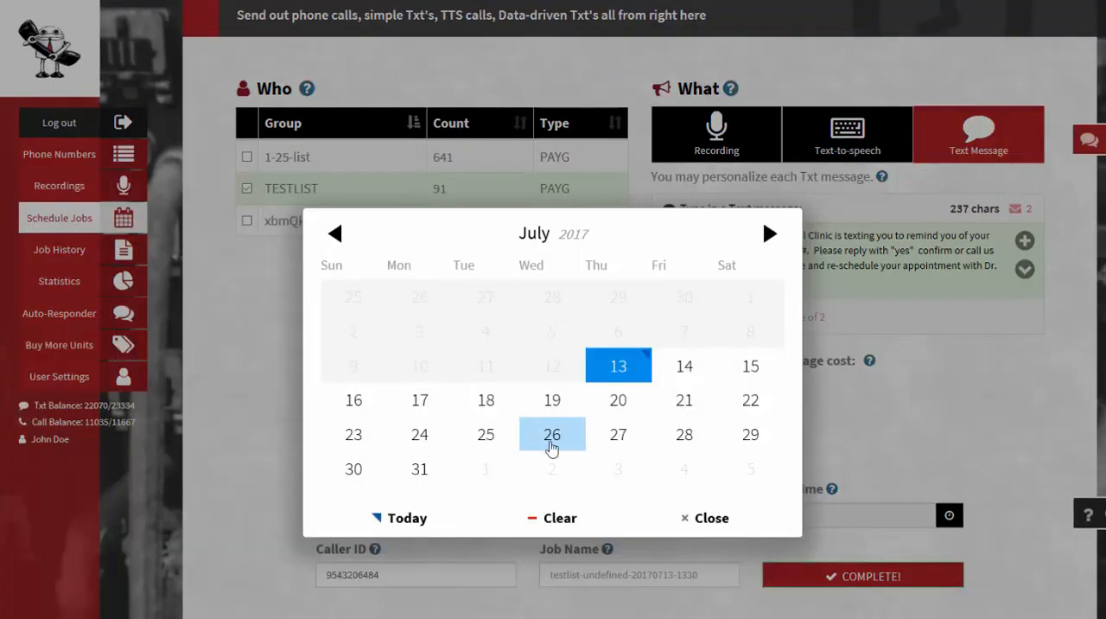
pyautogui.click(551, 449)
pyautogui.scroll(-1, 562, 432)
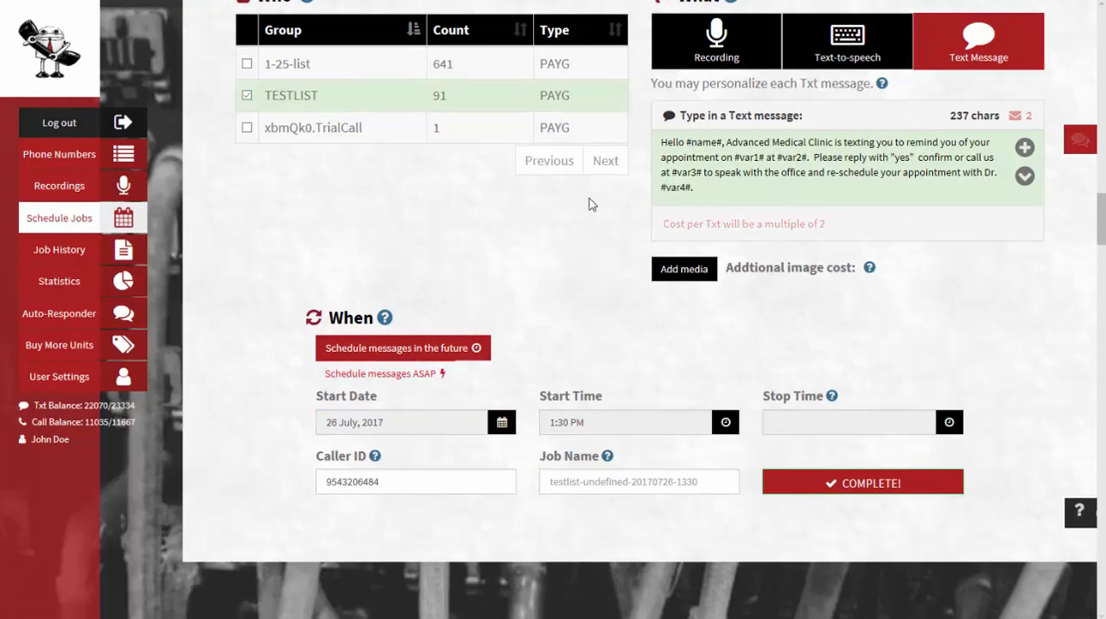
pyautogui.scroll(1, 744, 178)
pyautogui.scroll(-2, 734, 372)
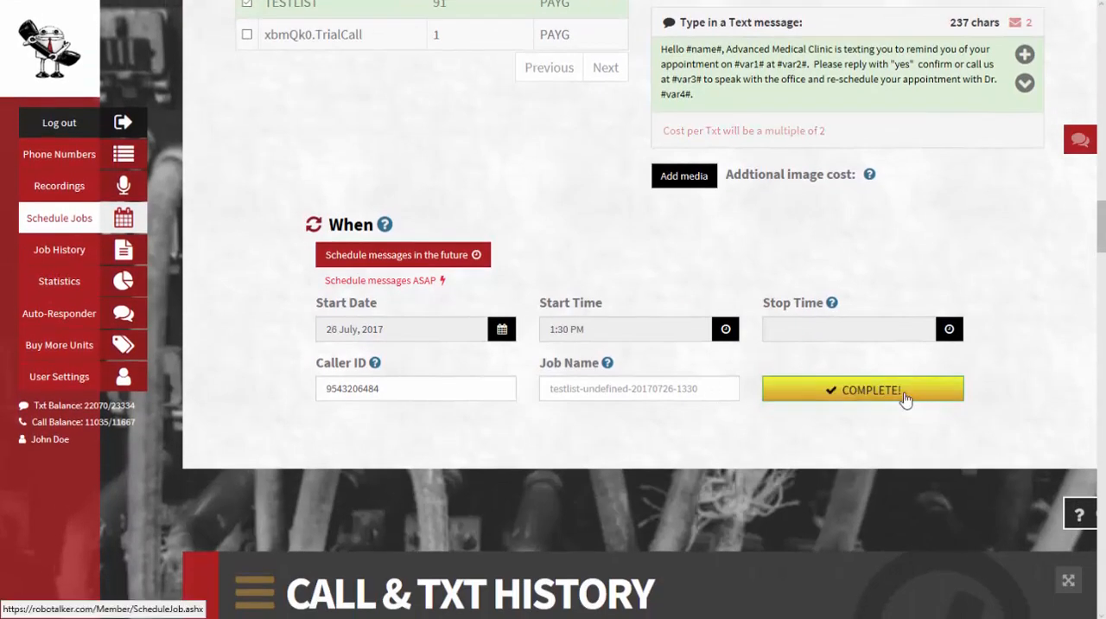
pyautogui.scroll(1, 677, 269)
pyautogui.scroll(1, 675, 263)
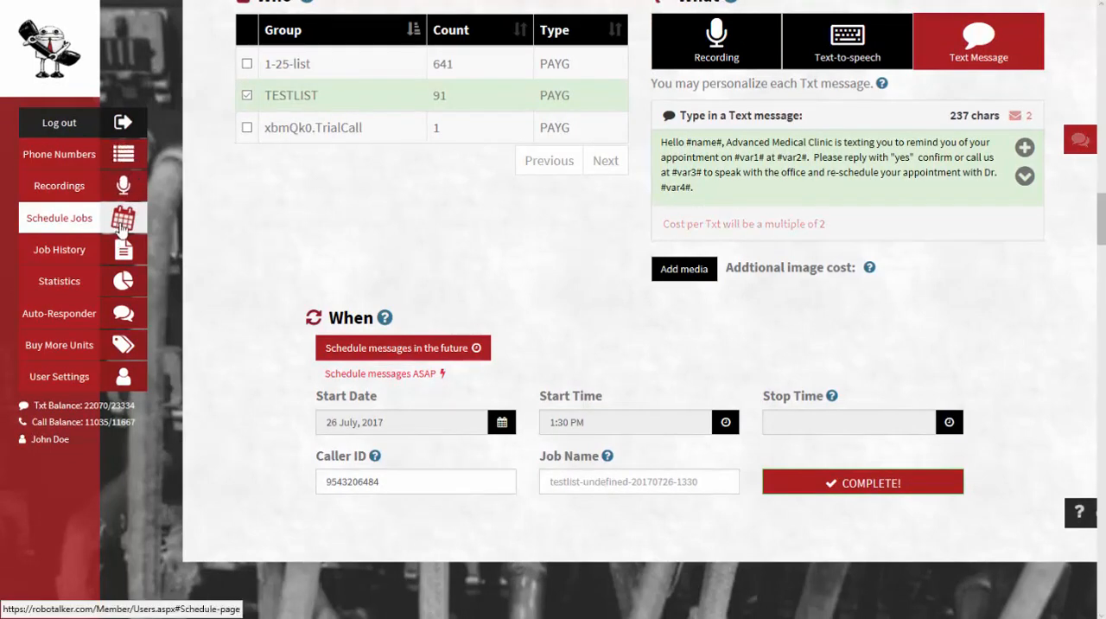
# Browse the call and text job history and the job summary report charts
pyautogui.click(122, 249)
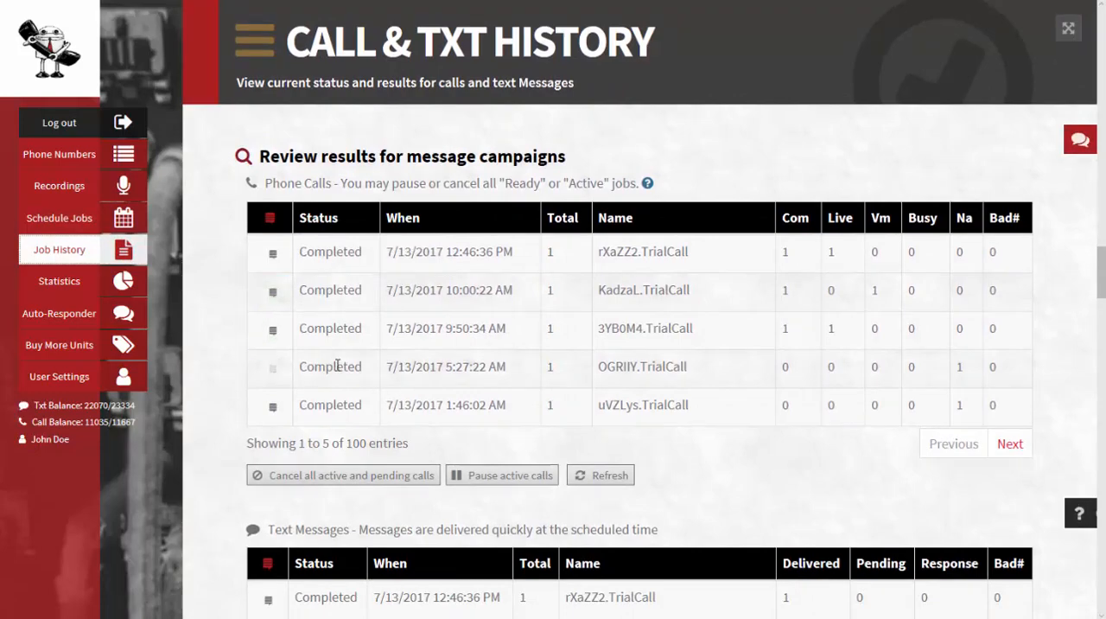
pyautogui.scroll(-2, 346, 398)
pyautogui.scroll(-2, 358, 407)
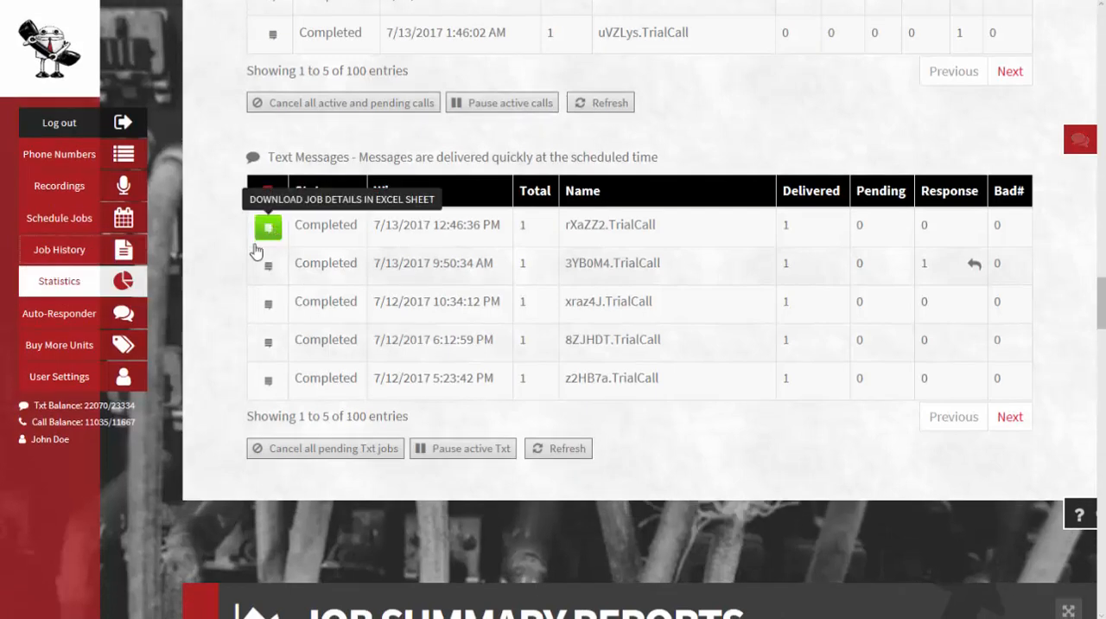
pyautogui.click(125, 286)
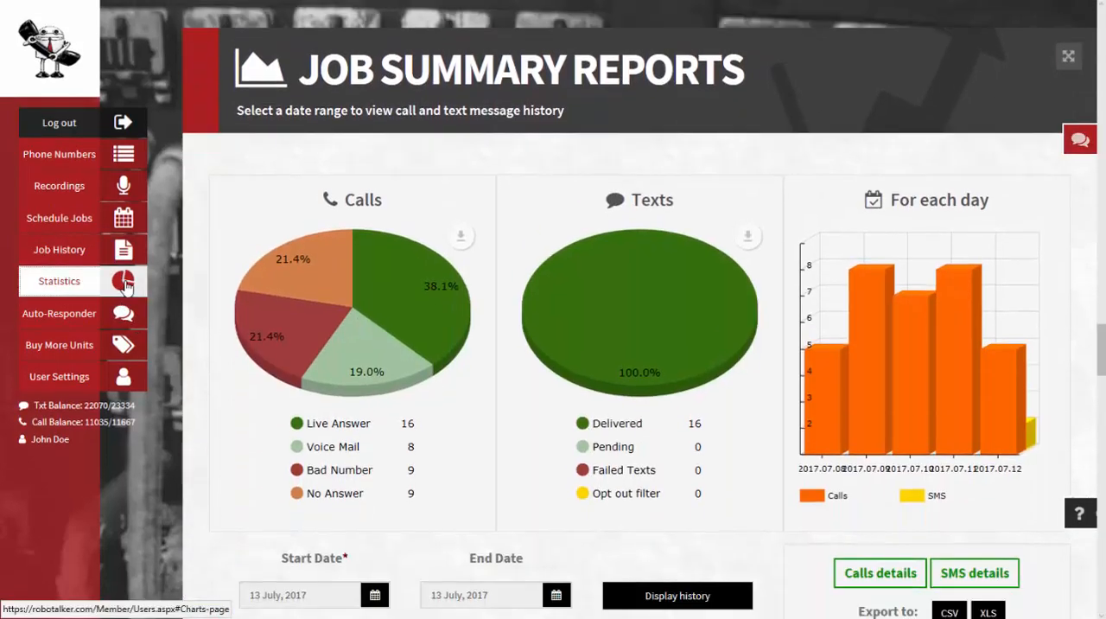
pyautogui.click(459, 211)
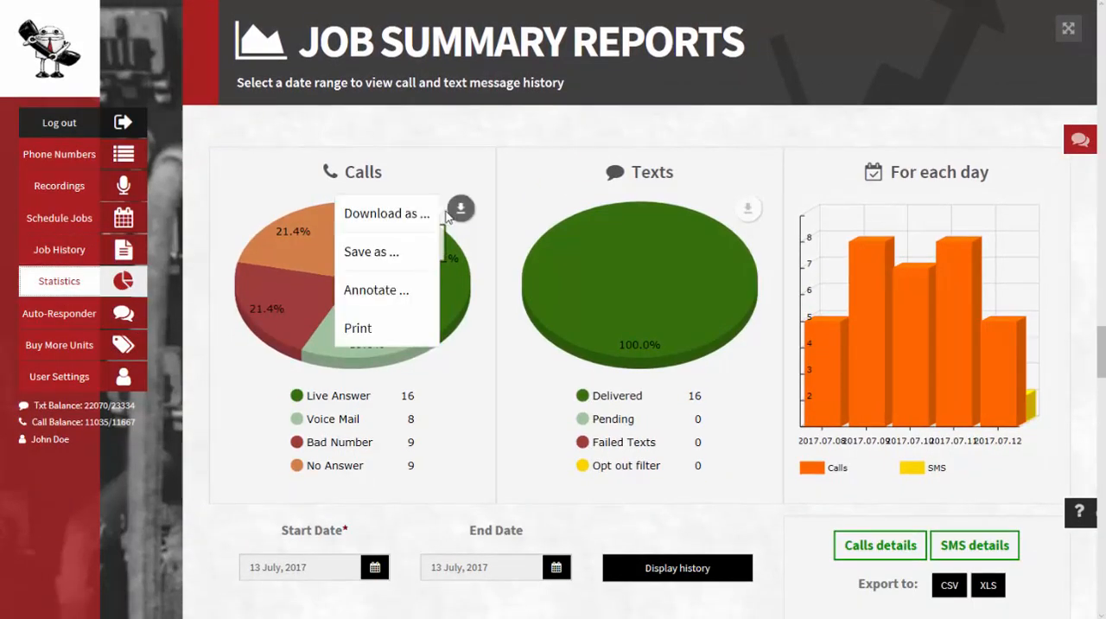
pyautogui.scroll(-1, 484, 490)
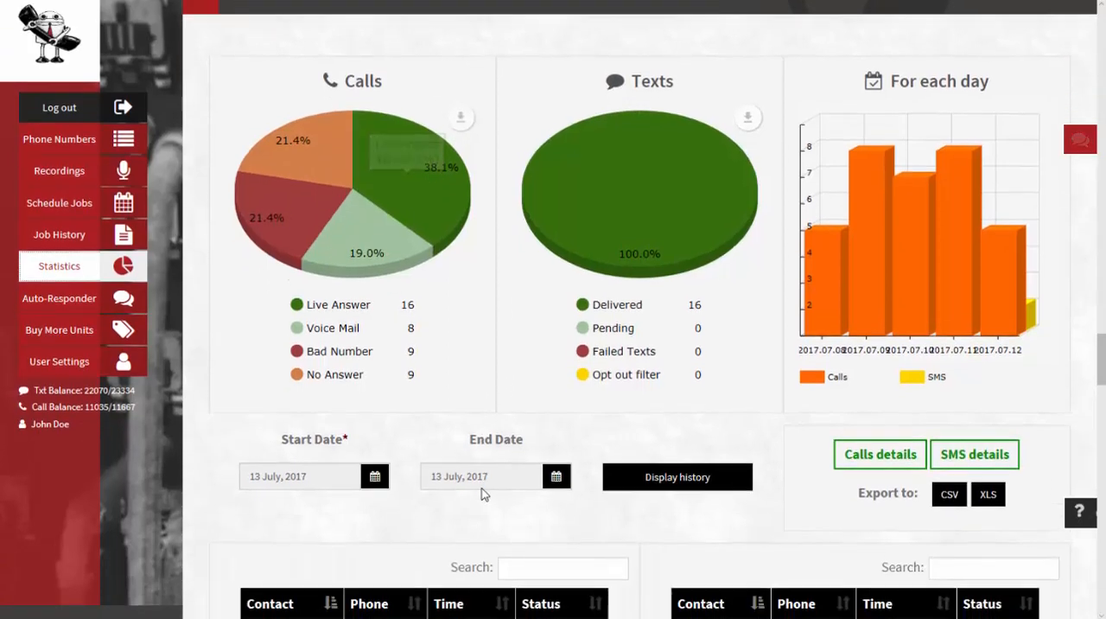
# Display the job summary report for a start date of 2 July 2017
pyautogui.click(374, 475)
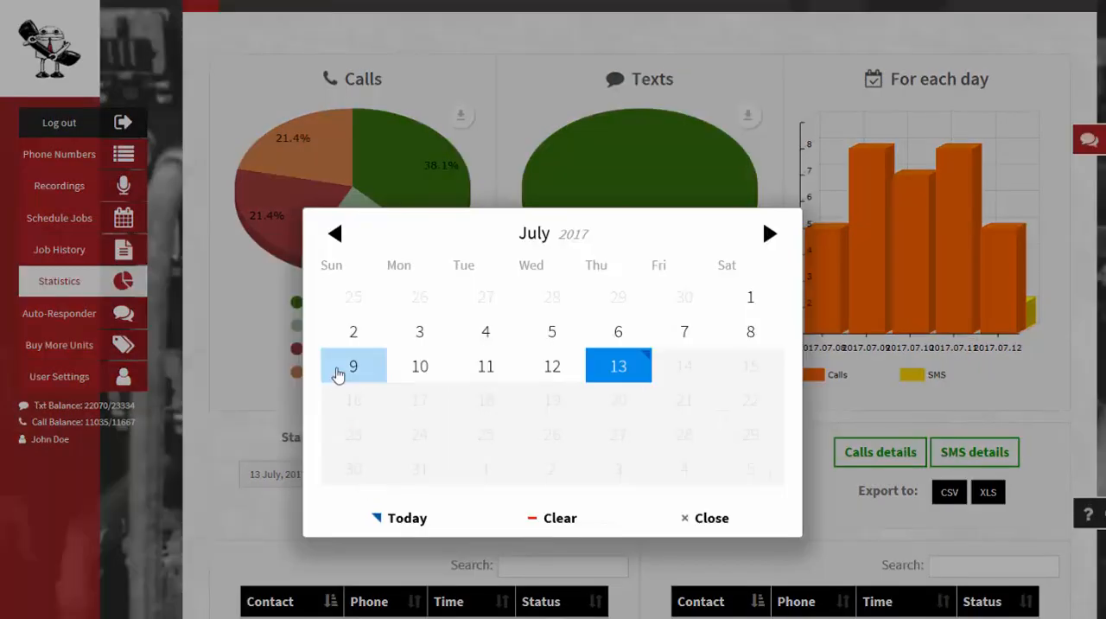
pyautogui.click(351, 338)
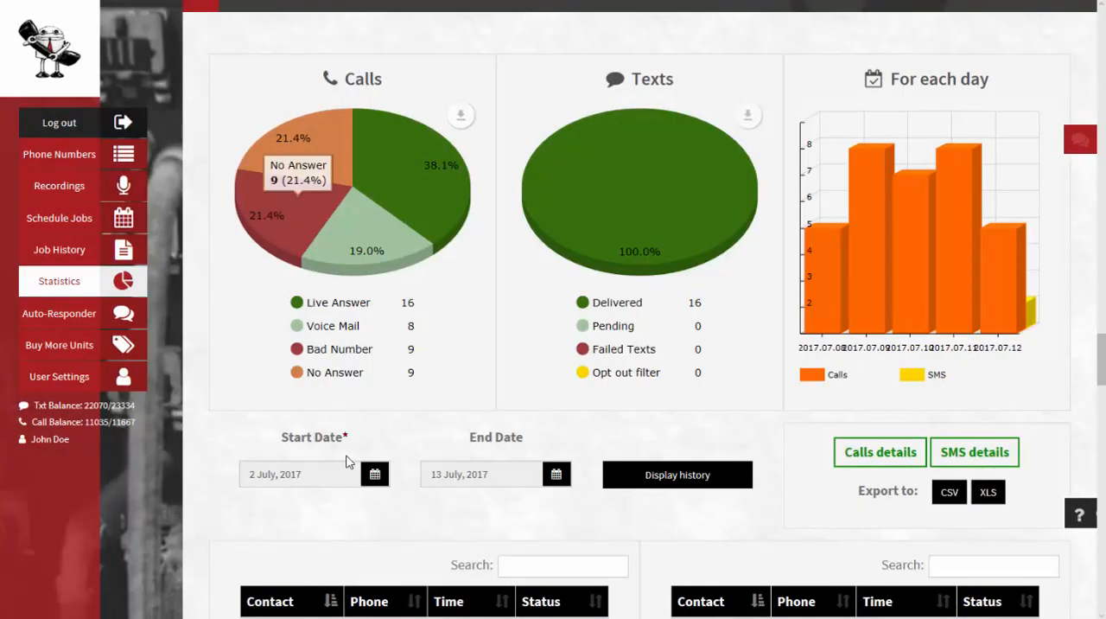
pyautogui.click(661, 481)
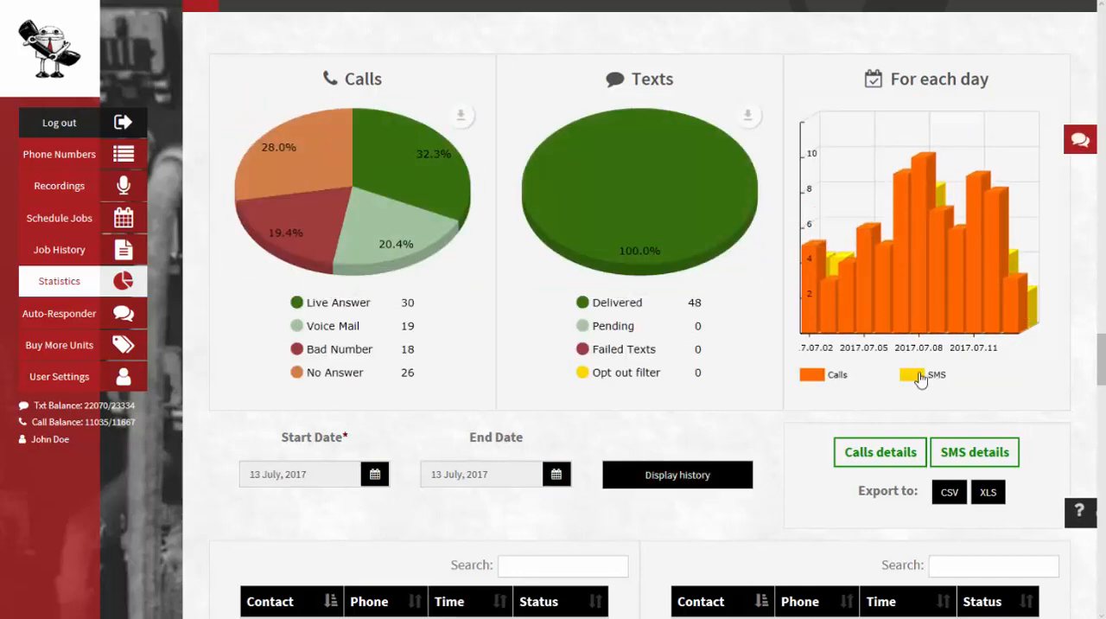
# Open the calls details and SMS details listings of the report
pyautogui.scroll(-1, 744, 450)
pyautogui.scroll(-1, 745, 450)
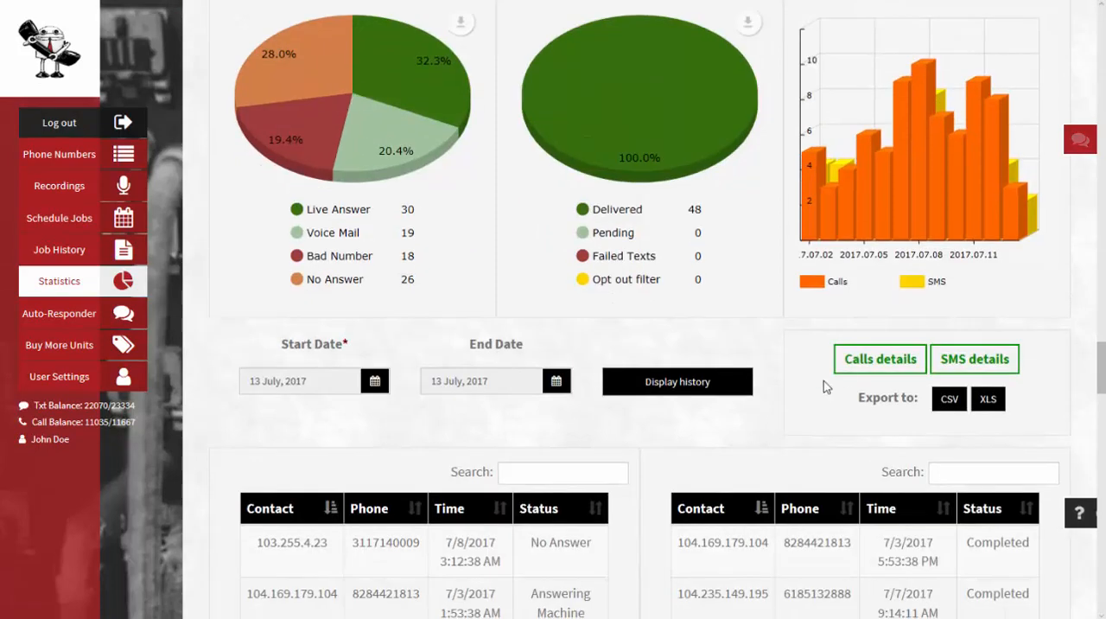
pyautogui.click(882, 360)
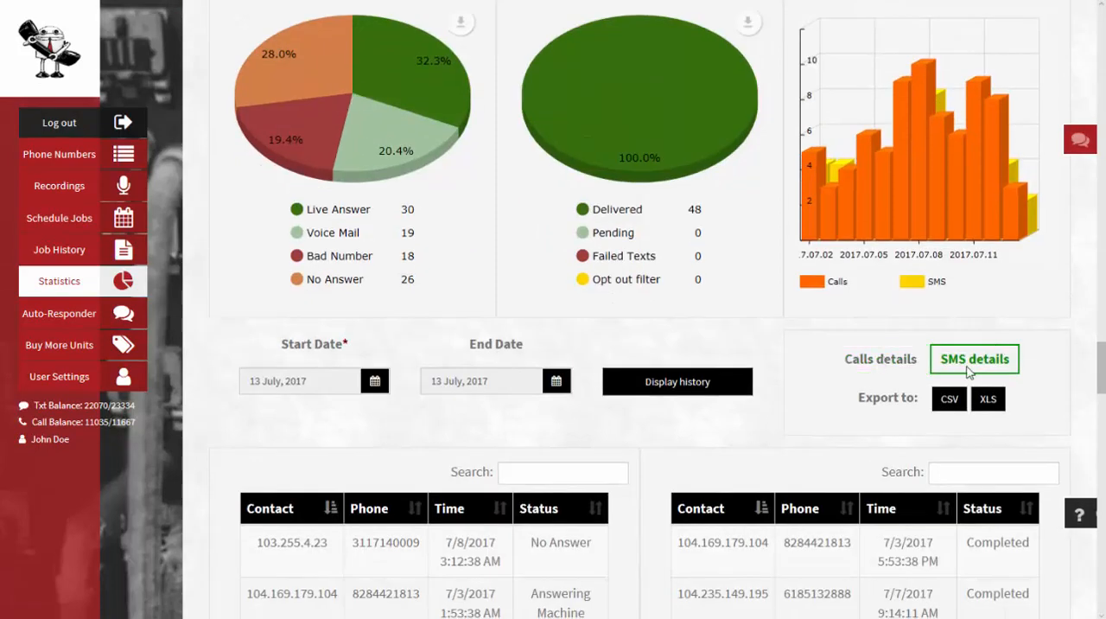
pyautogui.click(908, 367)
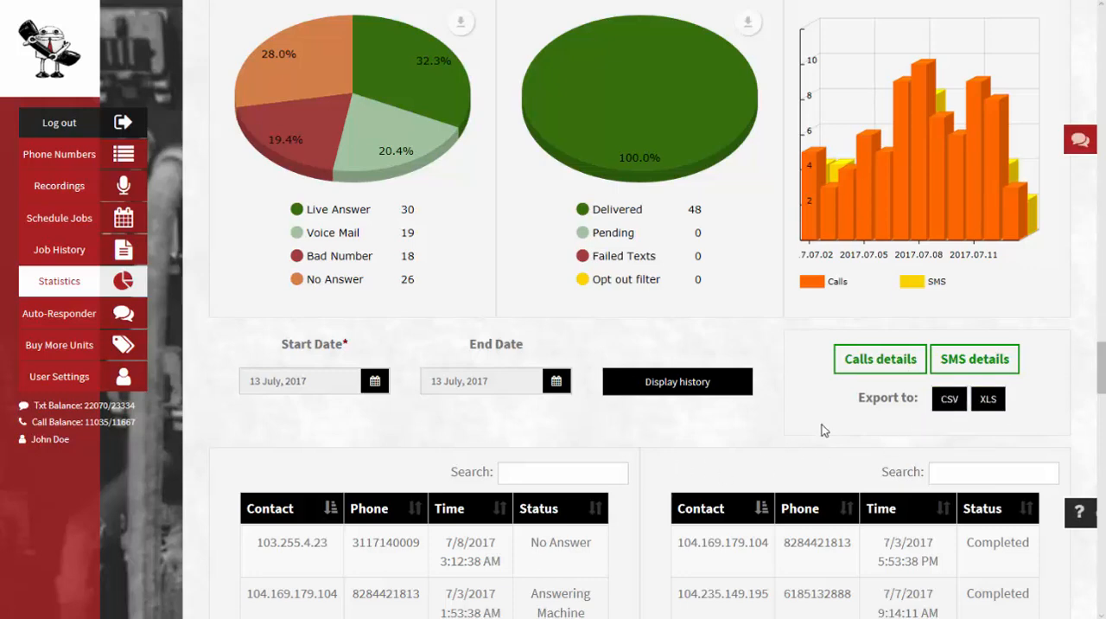
# Page through the calls detail list entries
pyautogui.scroll(-2, 743, 429)
pyautogui.scroll(-1, 743, 429)
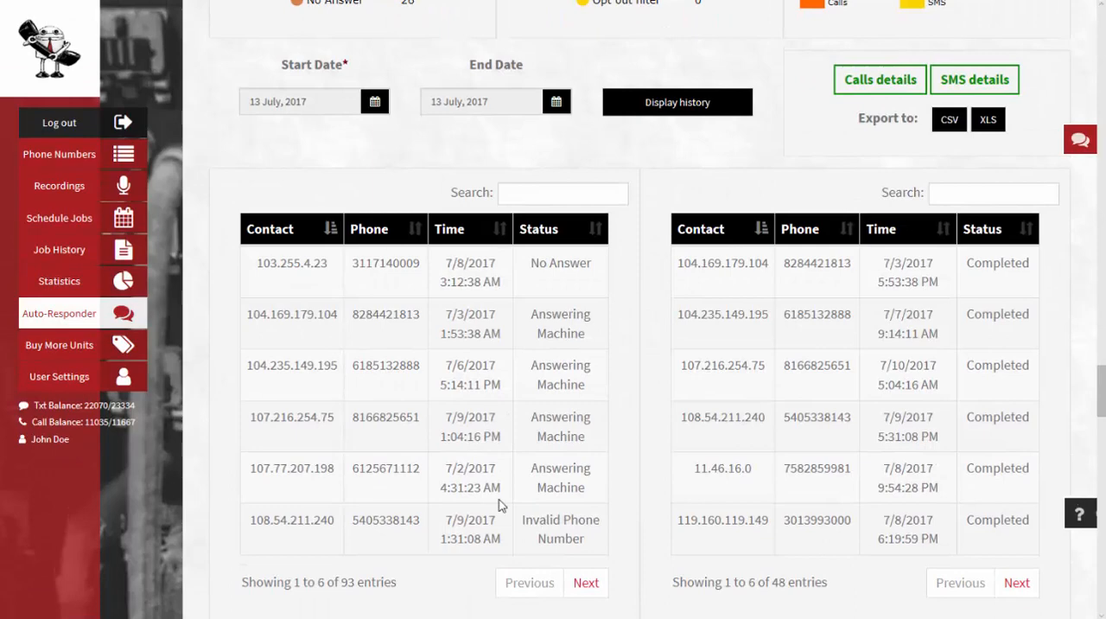
pyautogui.click(585, 585)
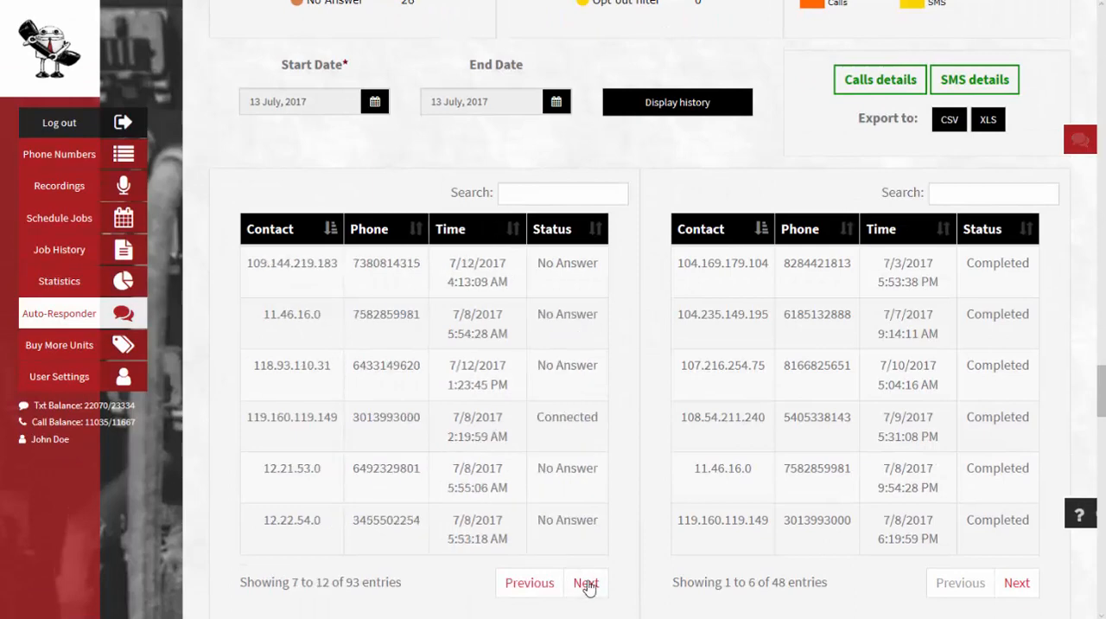
pyautogui.click(585, 585)
pyautogui.click(540, 584)
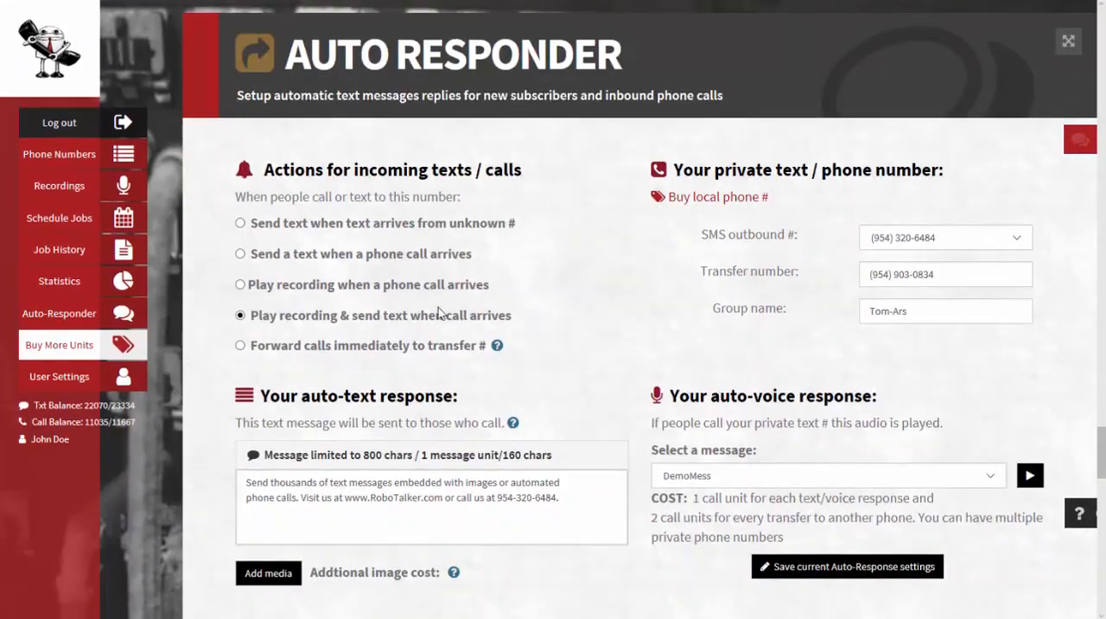
# Review the auto-responder settings and the available SMS outbound numbers
pyautogui.scroll(2, 327, 281)
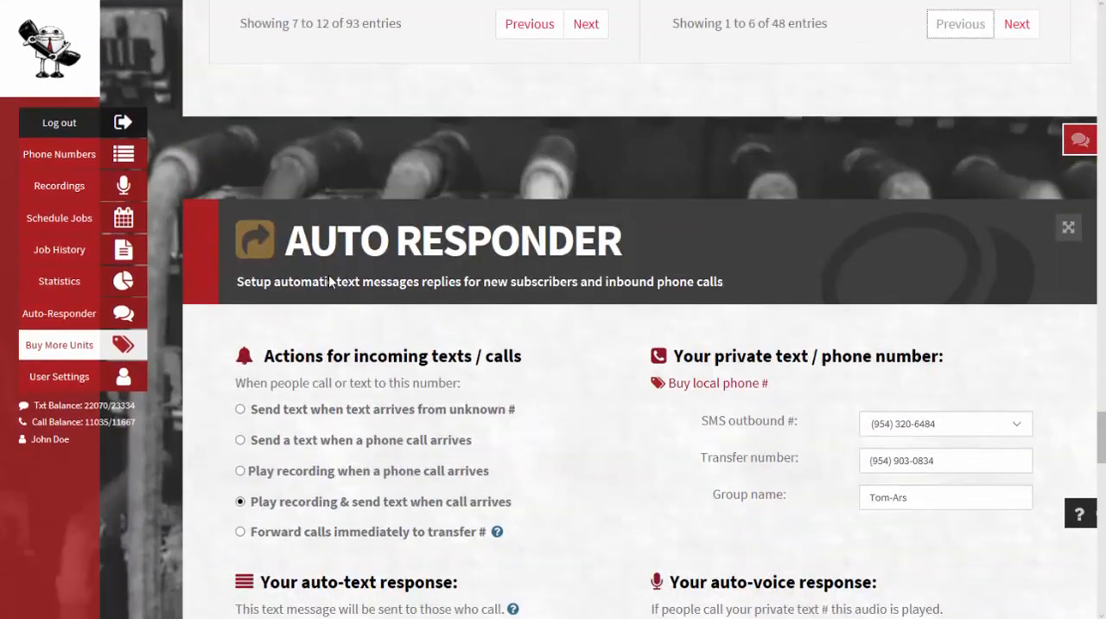
pyautogui.click(127, 318)
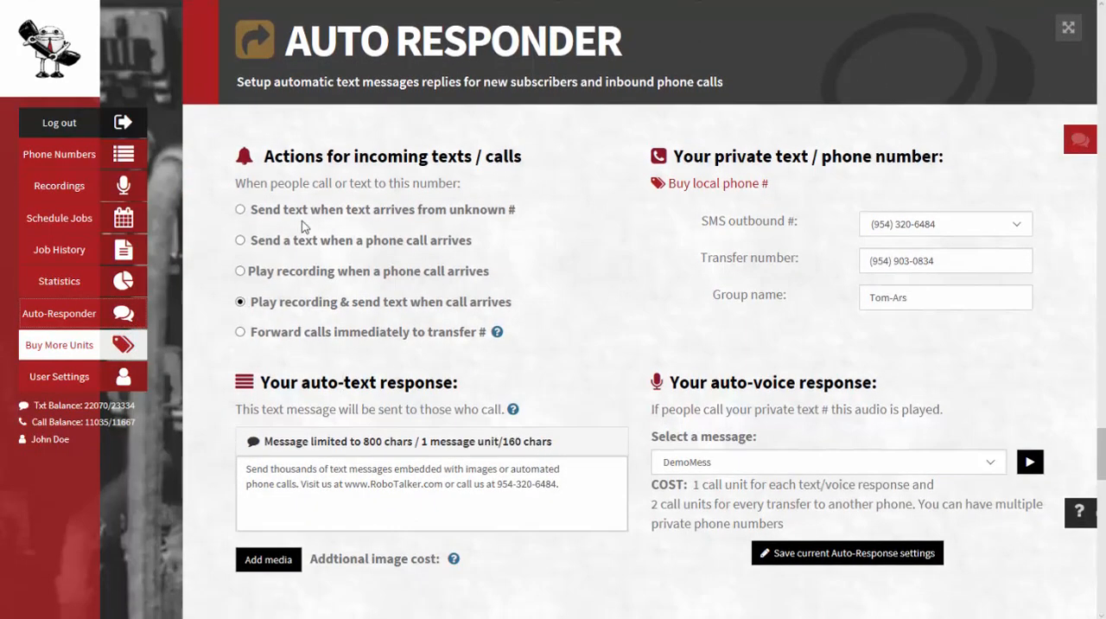
pyautogui.scroll(-2, 309, 235)
pyautogui.scroll(3, 309, 236)
pyautogui.scroll(-1, 309, 236)
pyautogui.click(1017, 226)
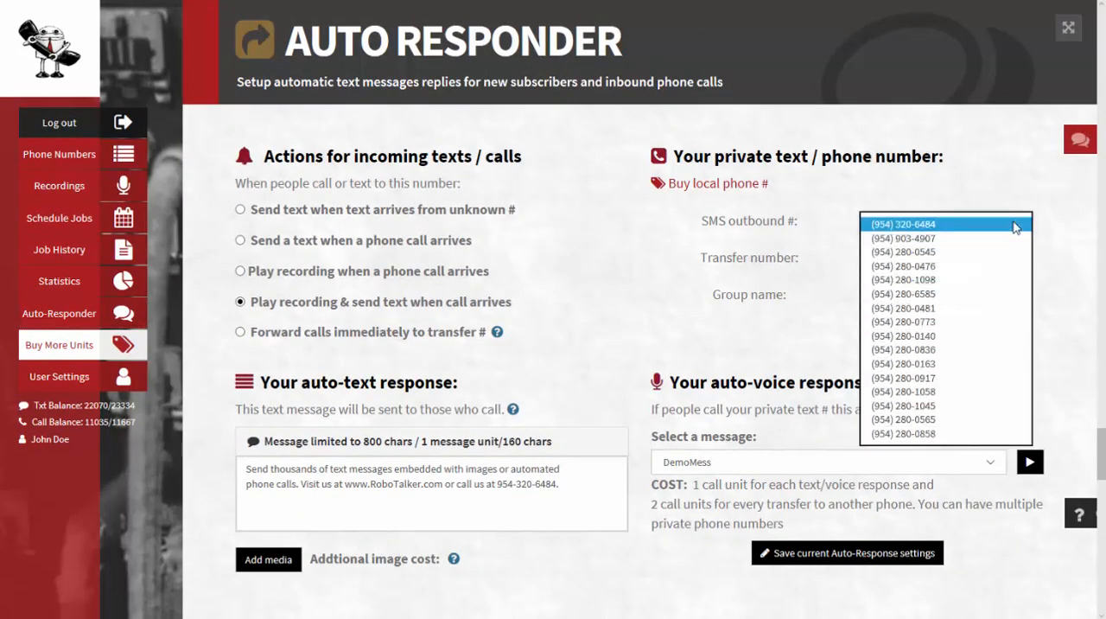
pyautogui.click(998, 231)
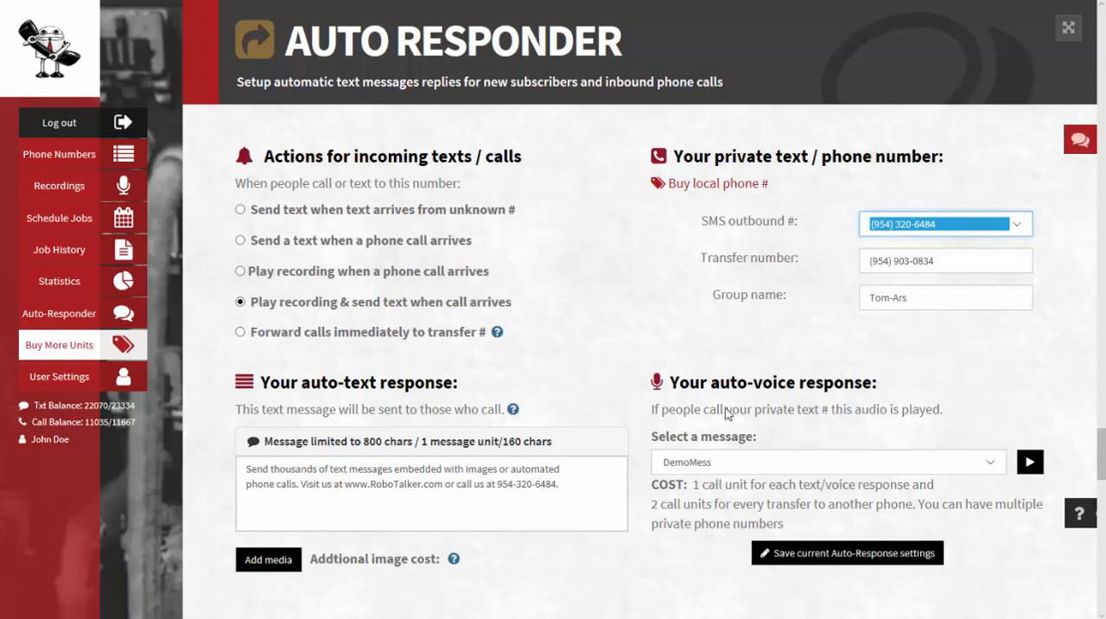
# Set the action for incoming texts and calls to forward calls immediately to the transfer number
pyautogui.click(241, 210)
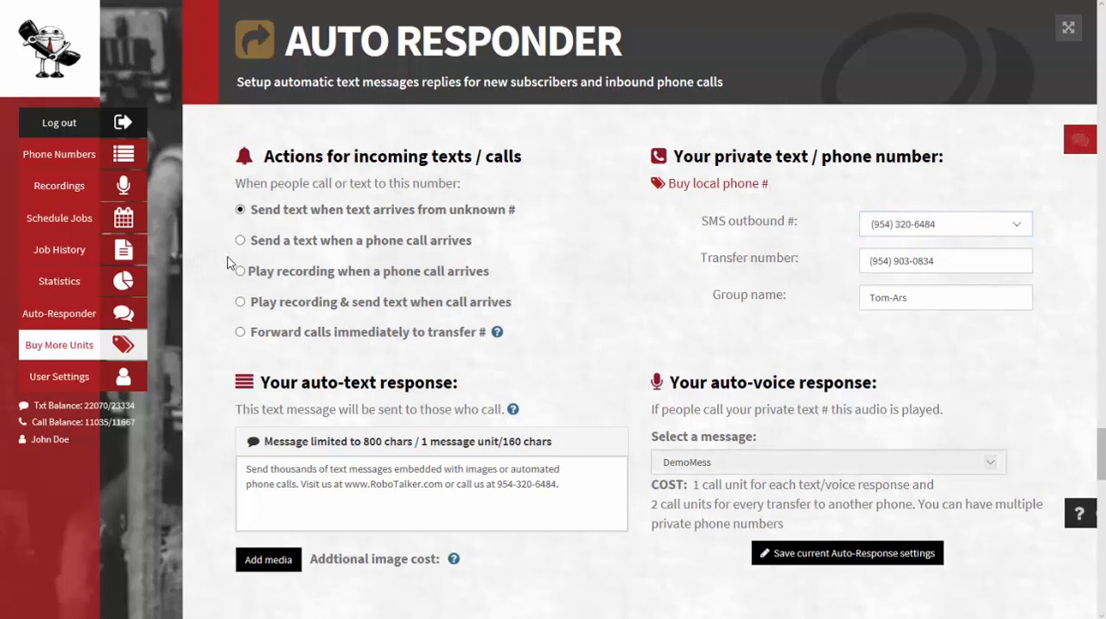
pyautogui.click(241, 240)
pyautogui.click(242, 272)
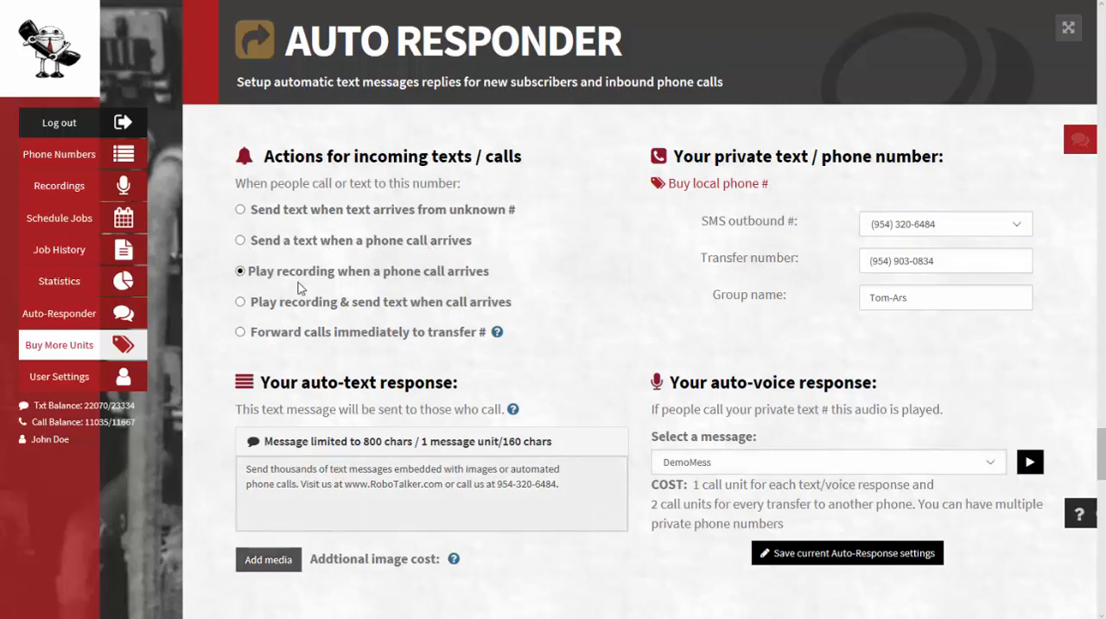
pyautogui.click(241, 332)
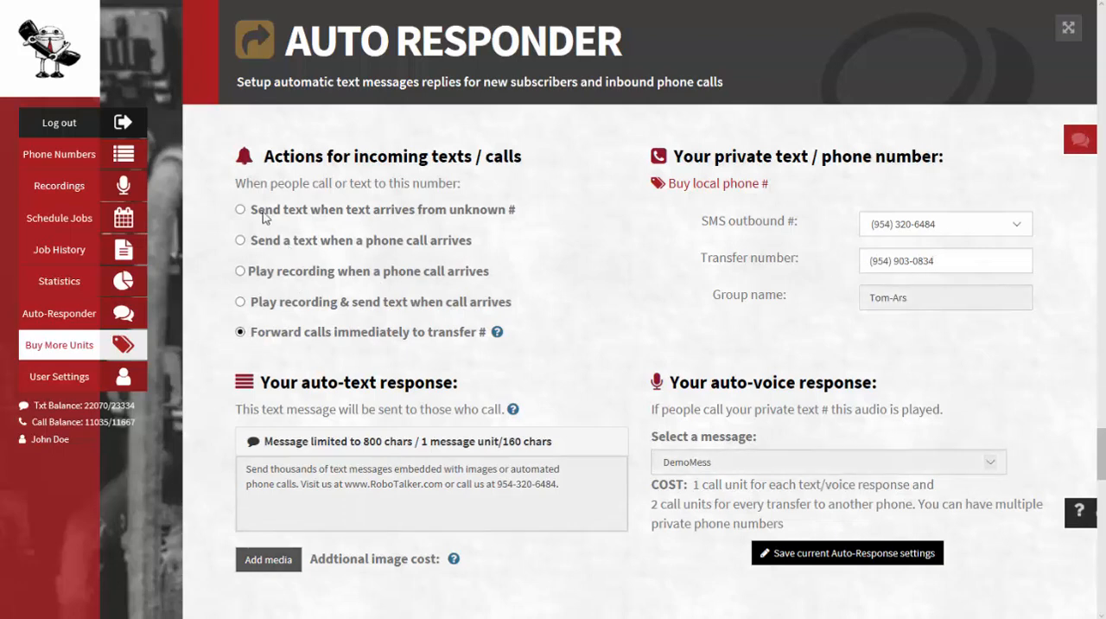
pyautogui.scroll(-3, 487, 338)
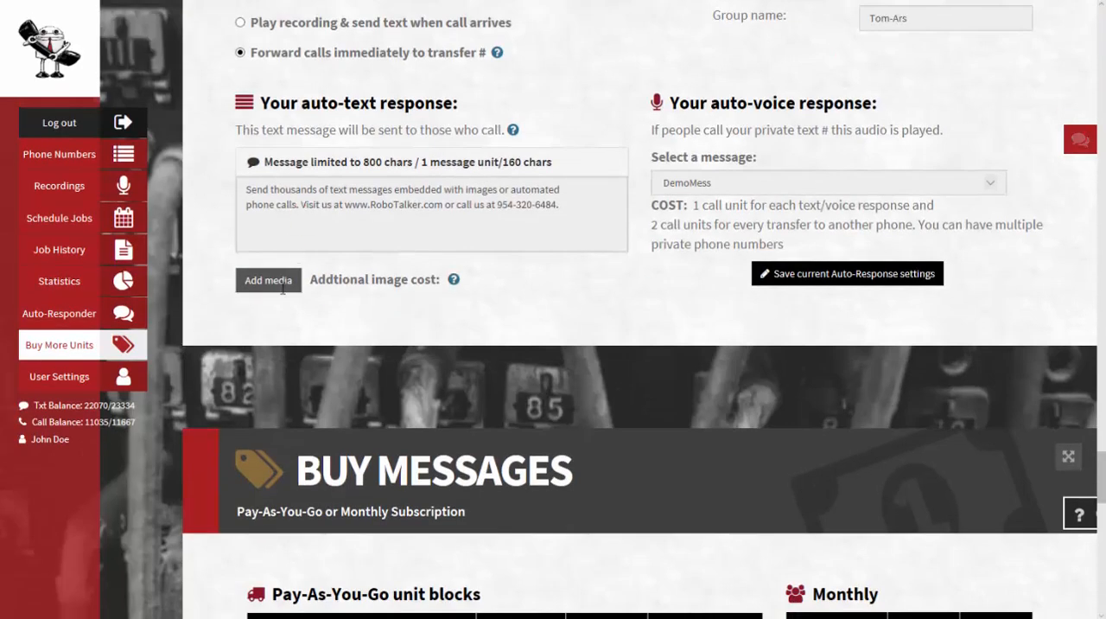
pyautogui.scroll(3, 452, 314)
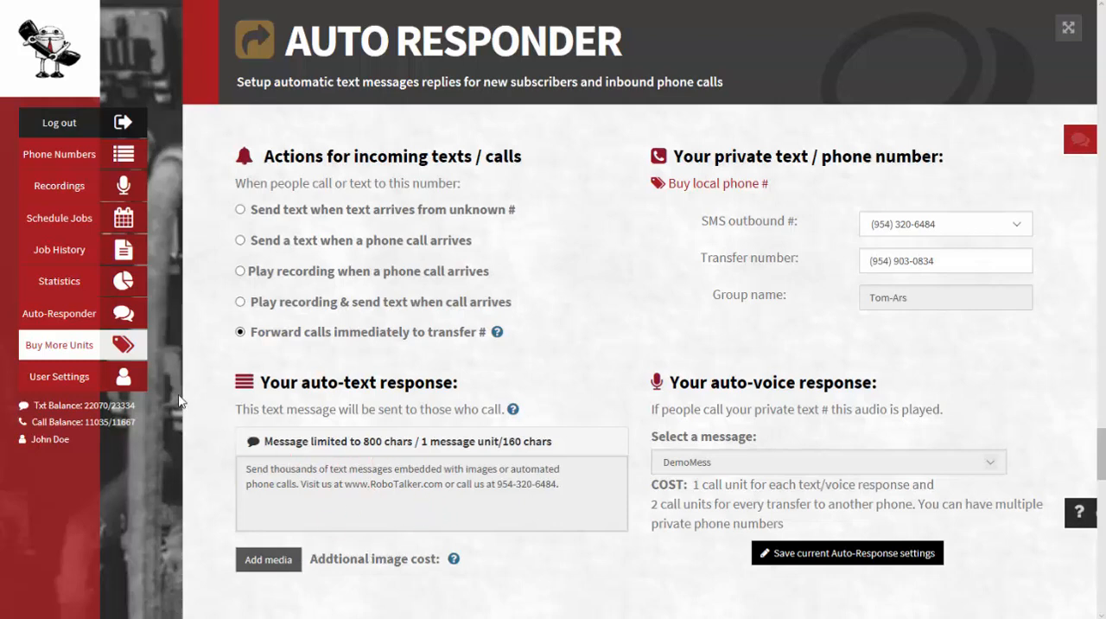
# Open the user settings and page through the account information and payment history tables, copying the webpage referral link
pyautogui.click(129, 380)
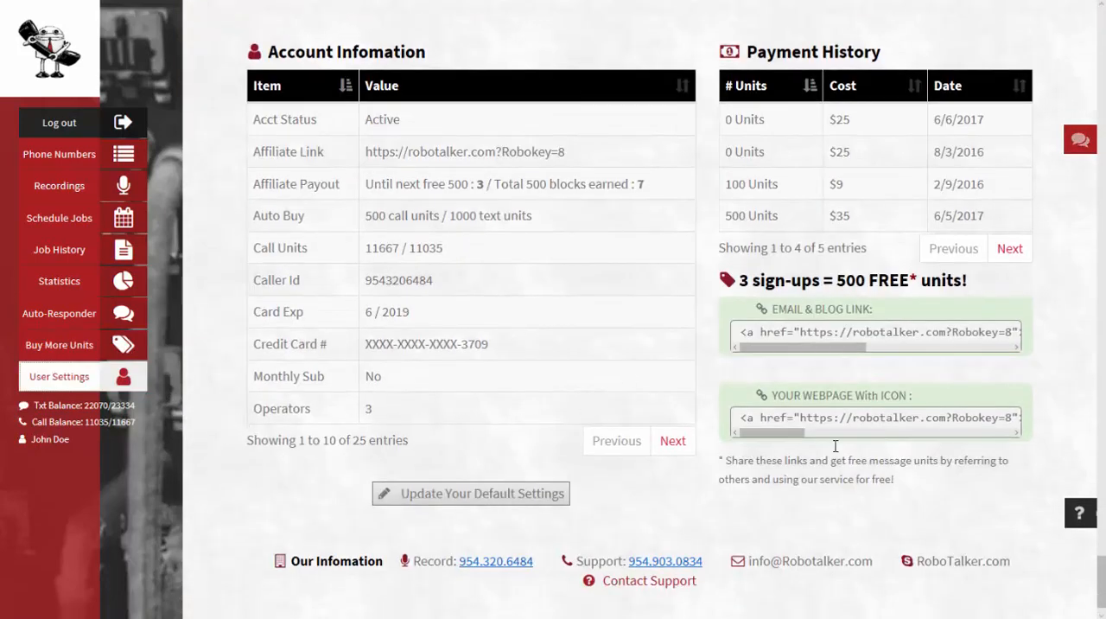
pyautogui.click(945, 335)
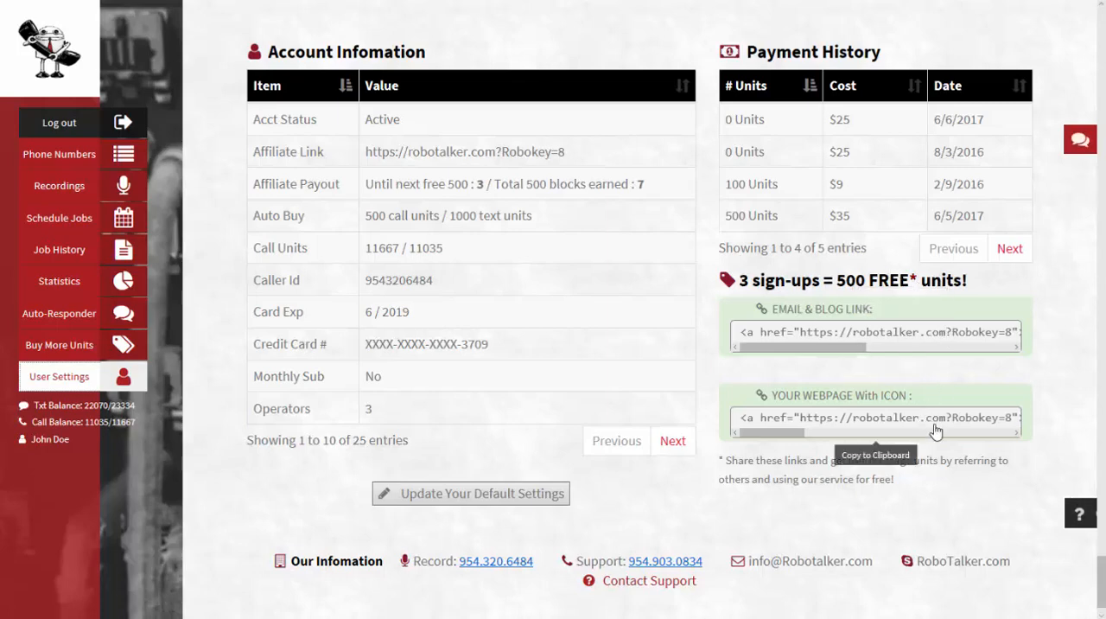
pyautogui.click(1008, 249)
pyautogui.click(954, 153)
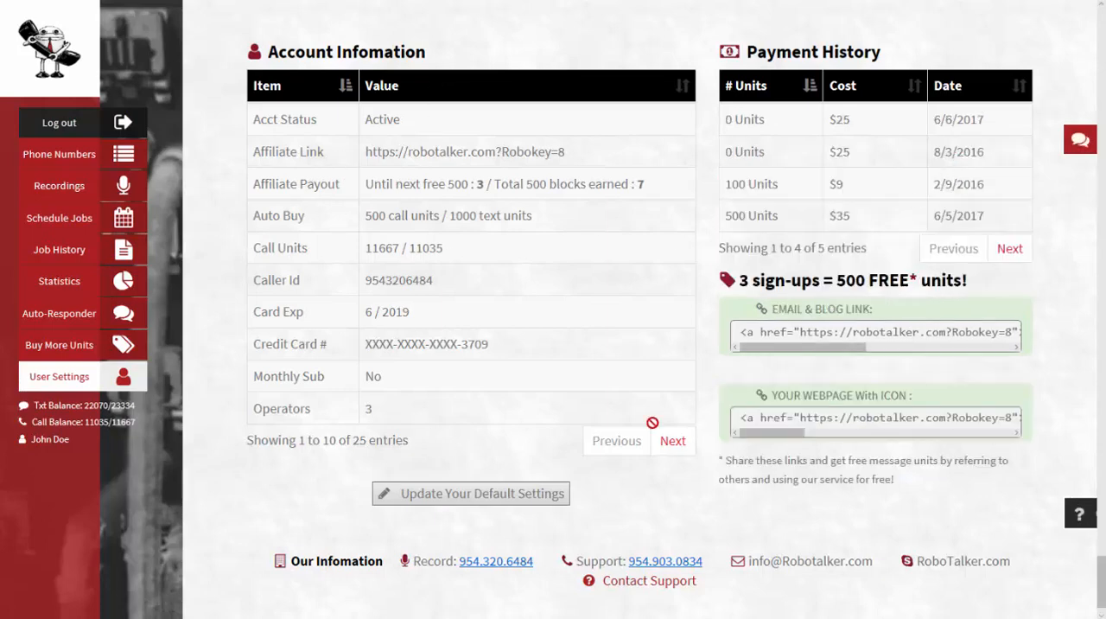
pyautogui.click(673, 441)
pyautogui.click(614, 441)
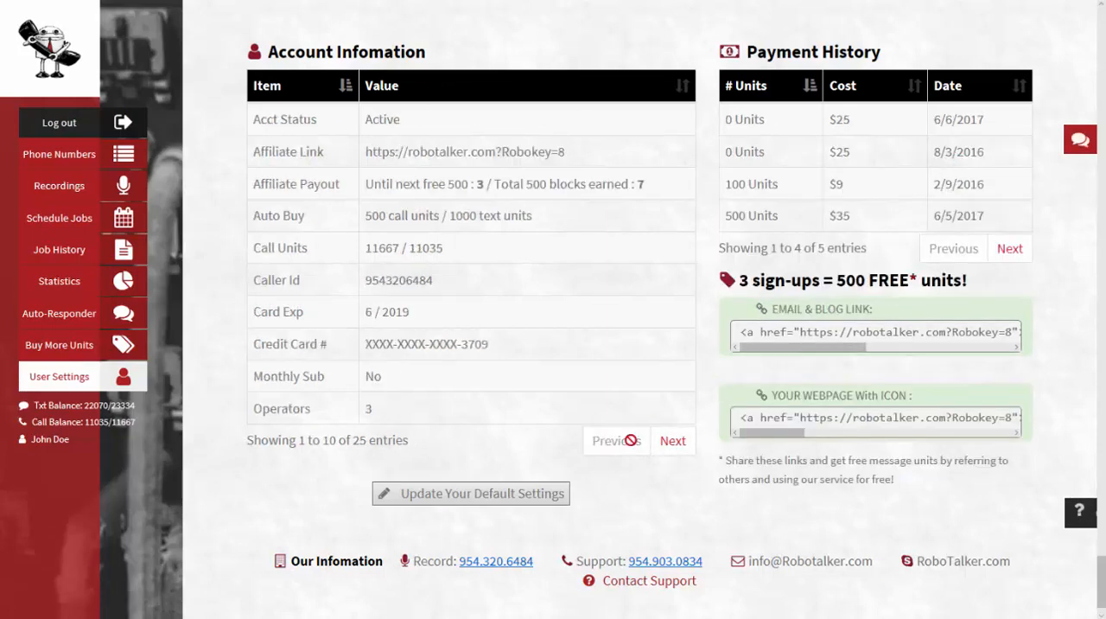
# Try changing the auto-refresh units to 100 calls - $9 in the default settings dialog, closing it without submitting
pyautogui.click(426, 497)
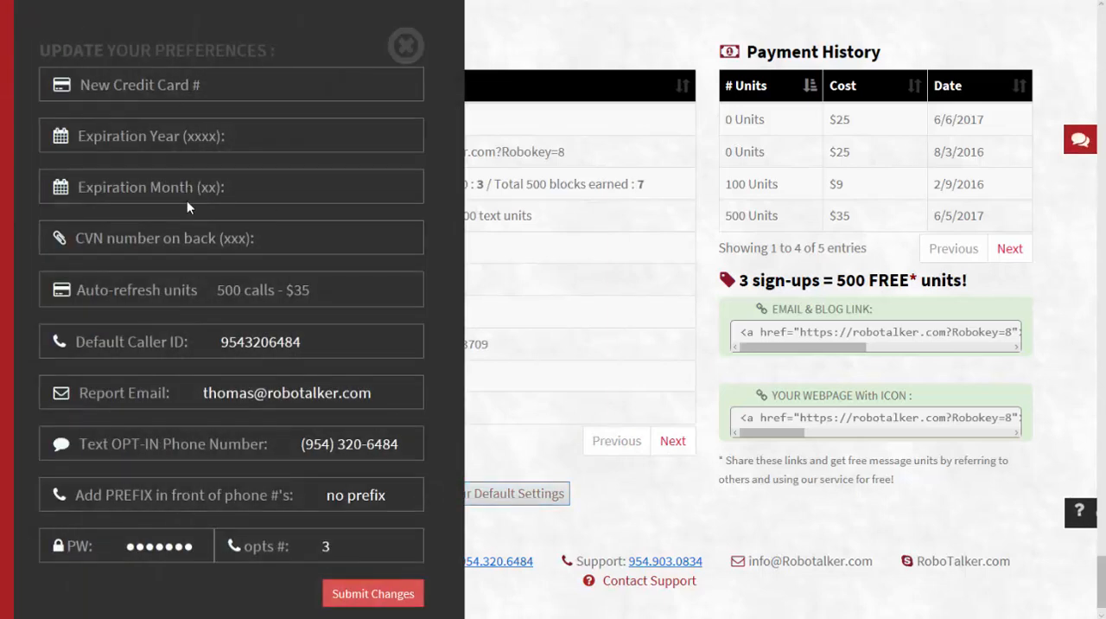
pyautogui.click(412, 292)
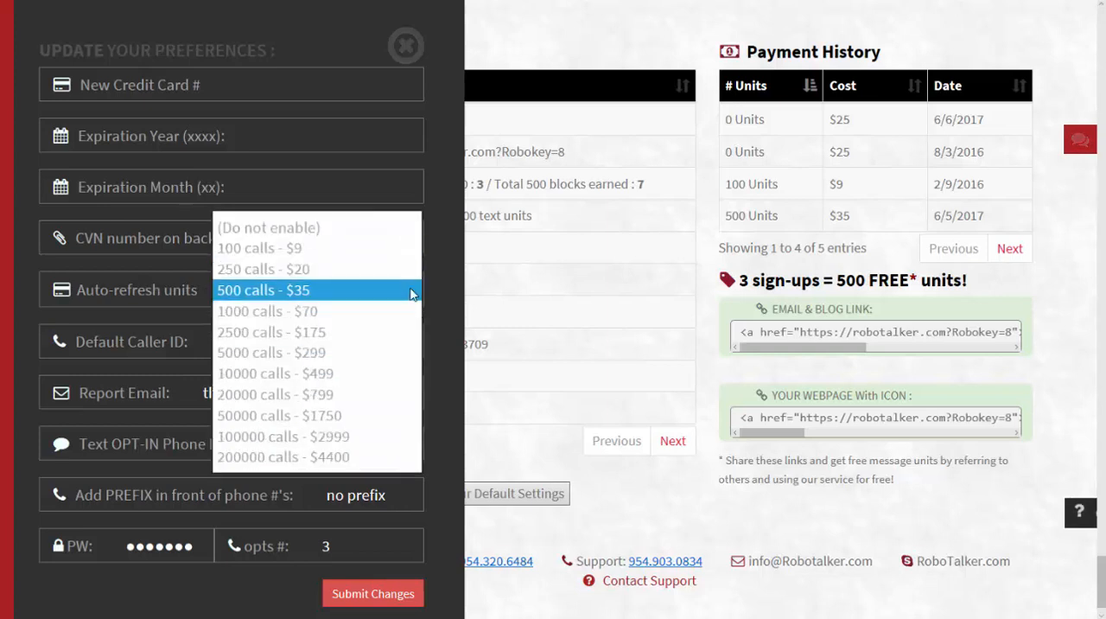
pyautogui.click(298, 248)
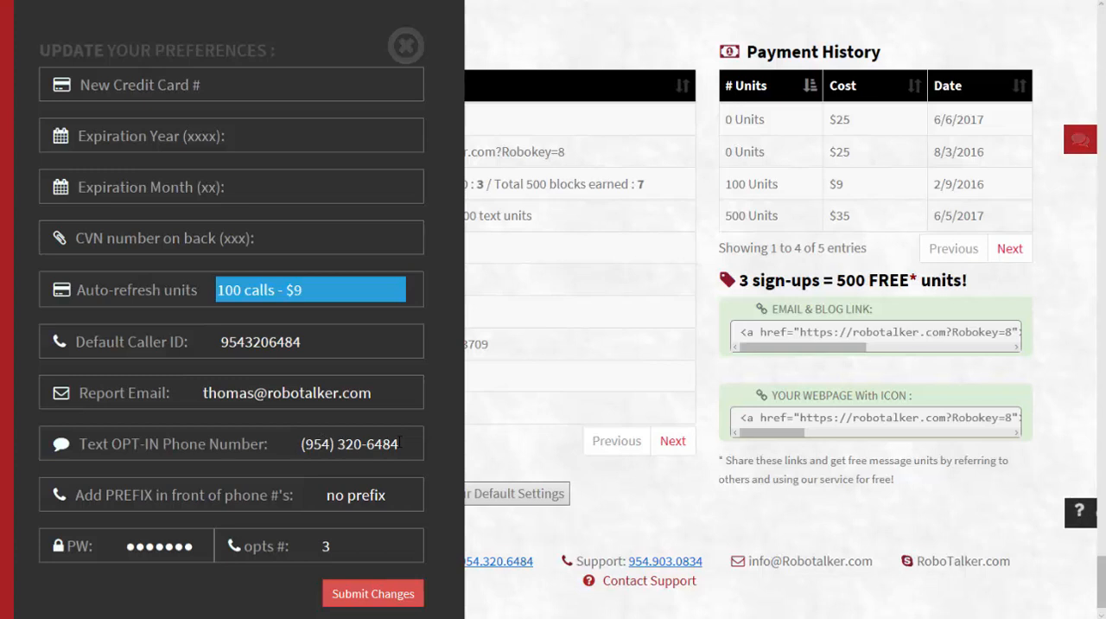
pyautogui.moveTo(400, 442); pyautogui.dragTo(324, 443)
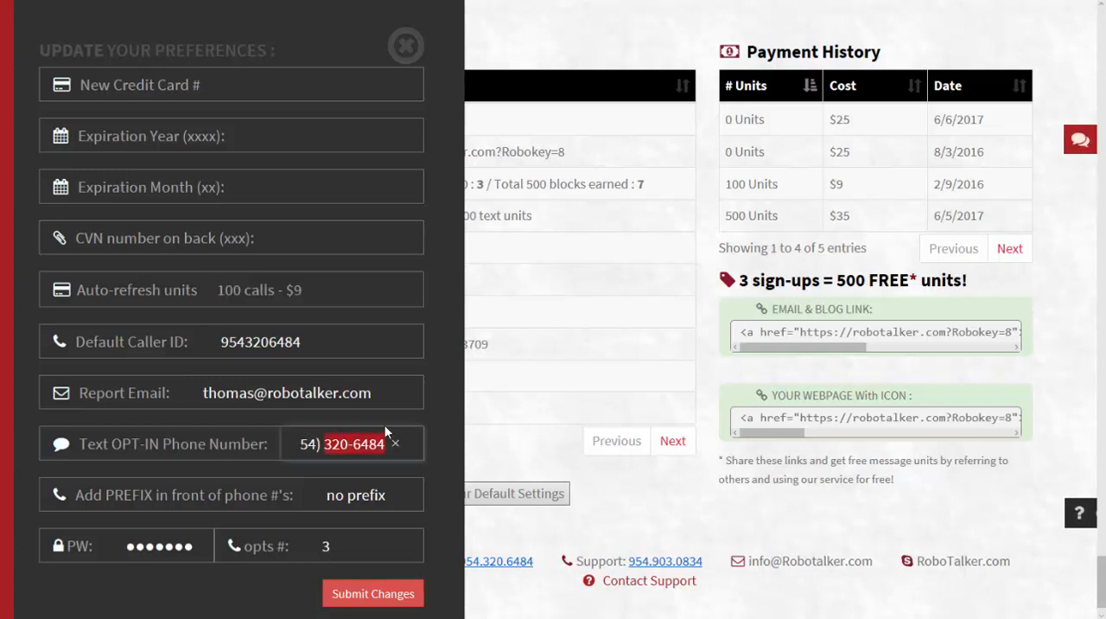
pyautogui.click(433, 403)
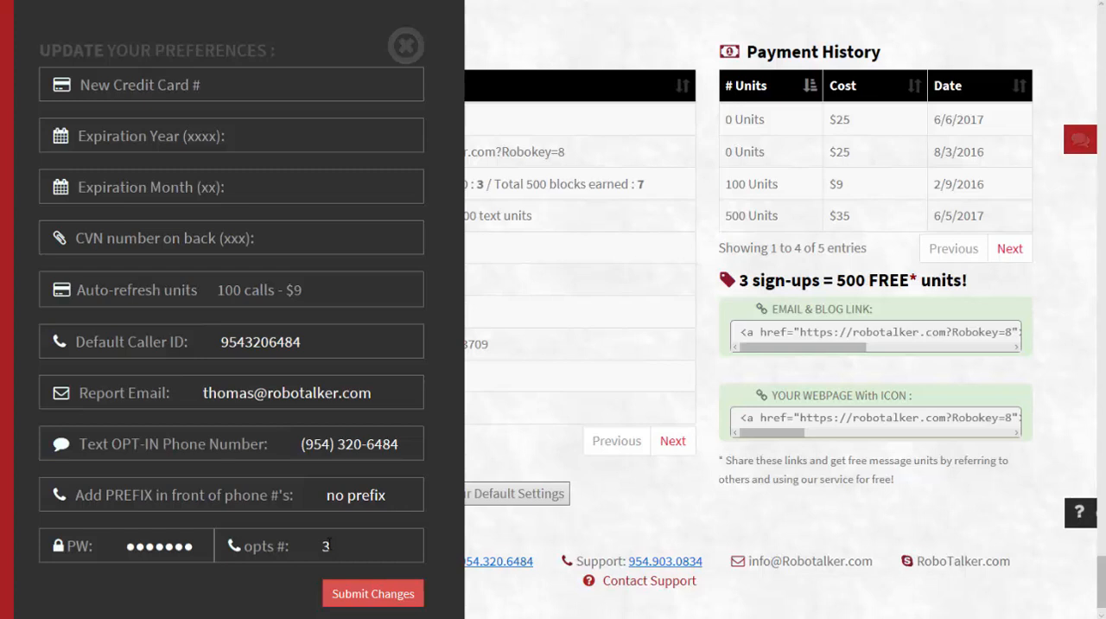
pyautogui.click(332, 548)
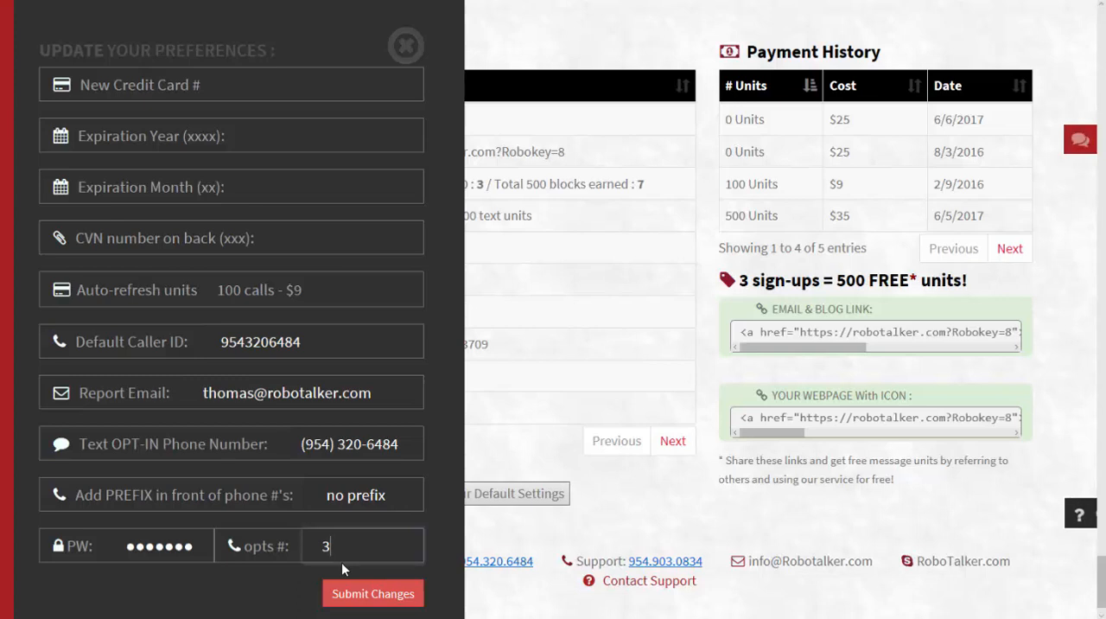
pyautogui.click(407, 46)
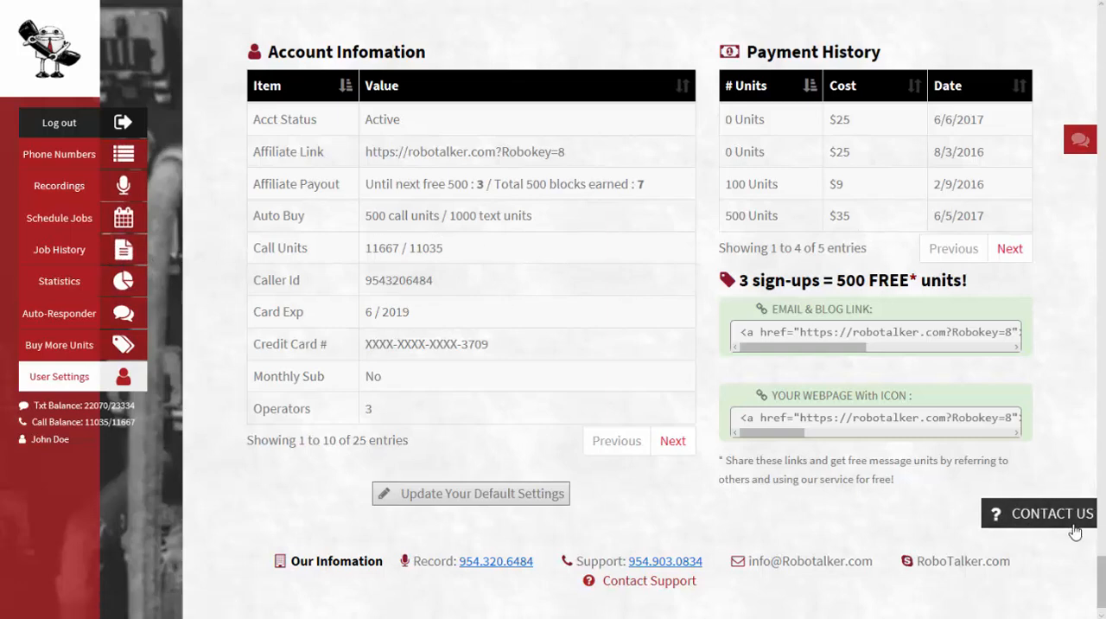
# Open the contact support form and close it again
pyautogui.click(1016, 516)
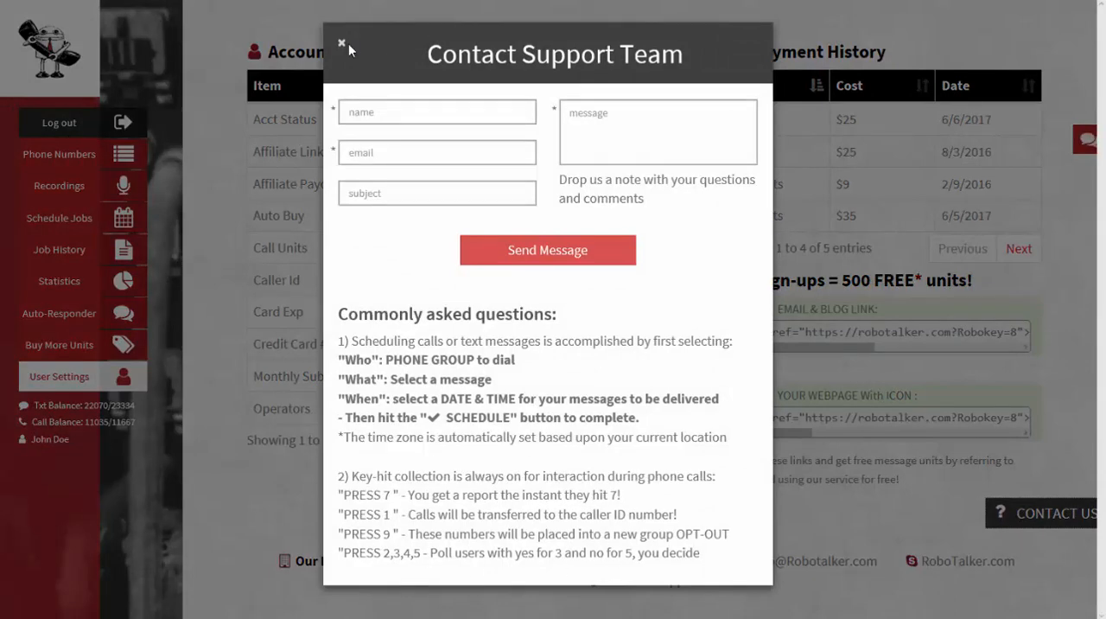
pyautogui.click(342, 42)
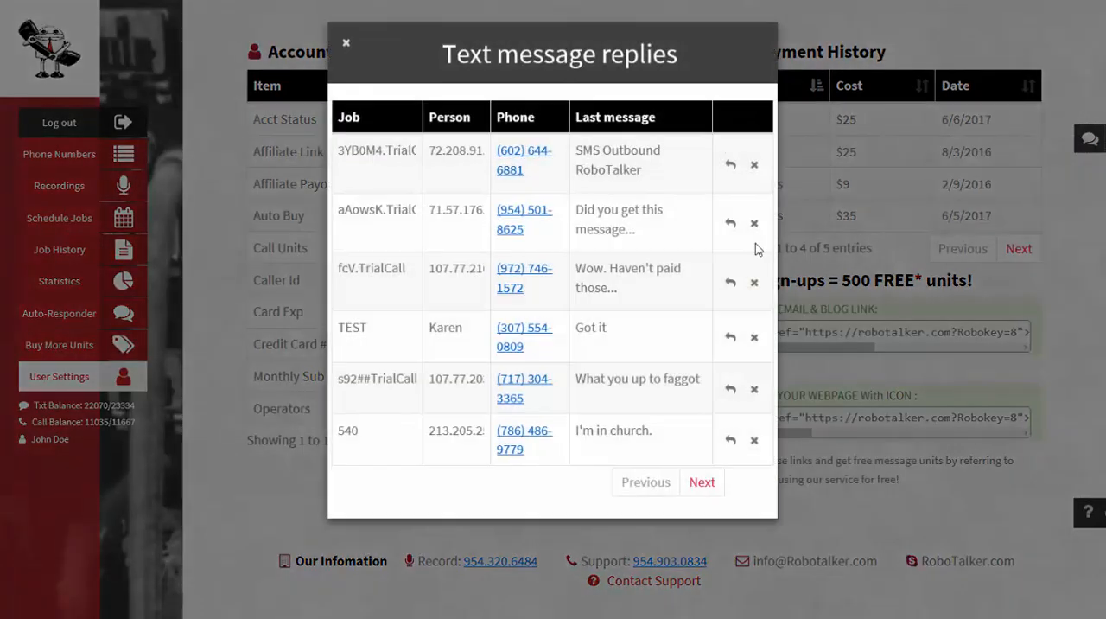
# Open the reply form for the first text message reply, select its SMS message field, and close it
pyautogui.click(732, 164)
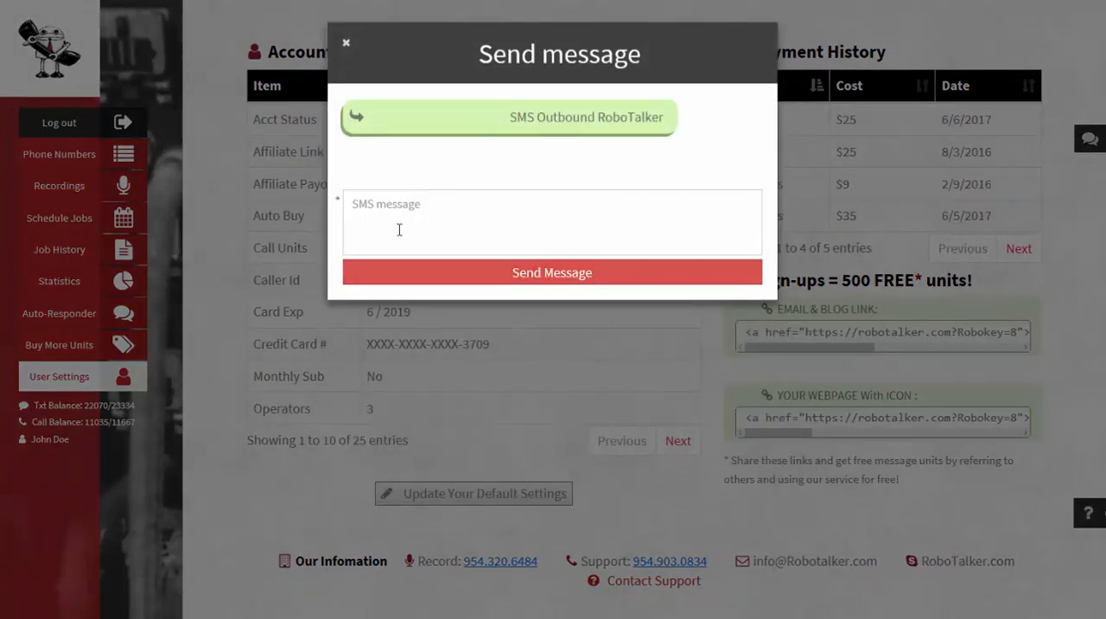
pyautogui.click(387, 209)
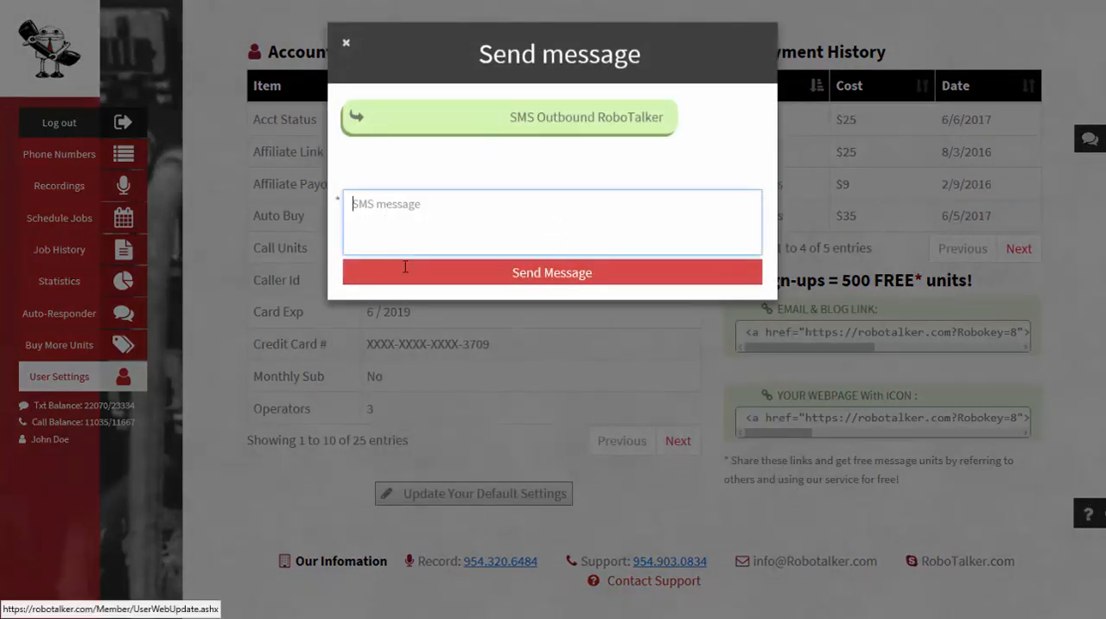
pyautogui.click(345, 43)
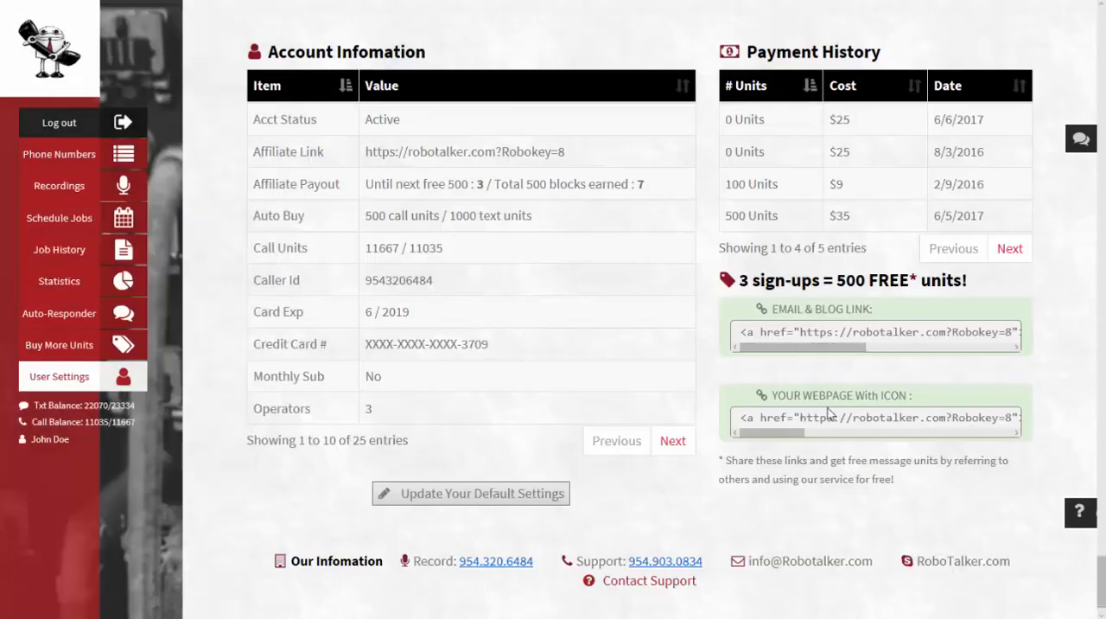